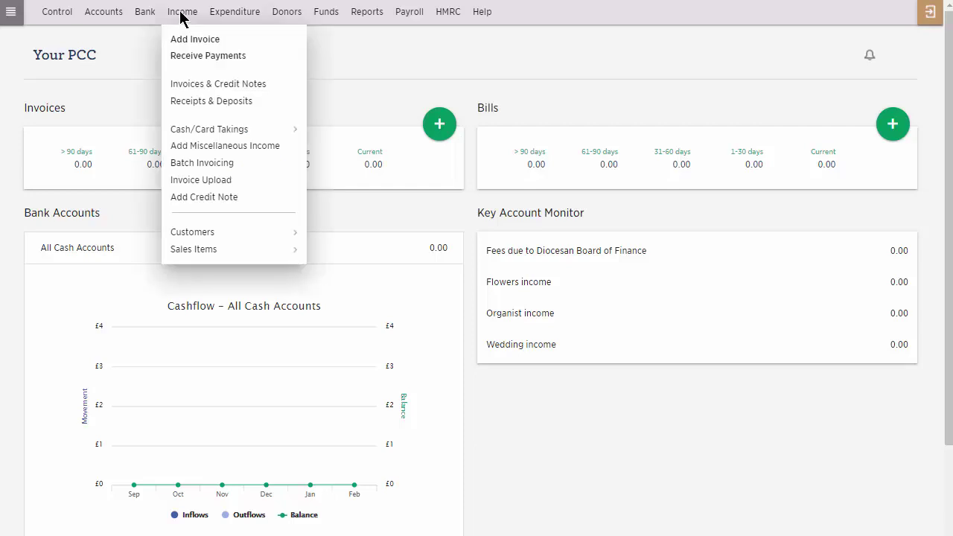
Open the Wedding Fee - Parish sales item, check its net amount, account and default notes, and submit it.
mouse_move(208, 253)
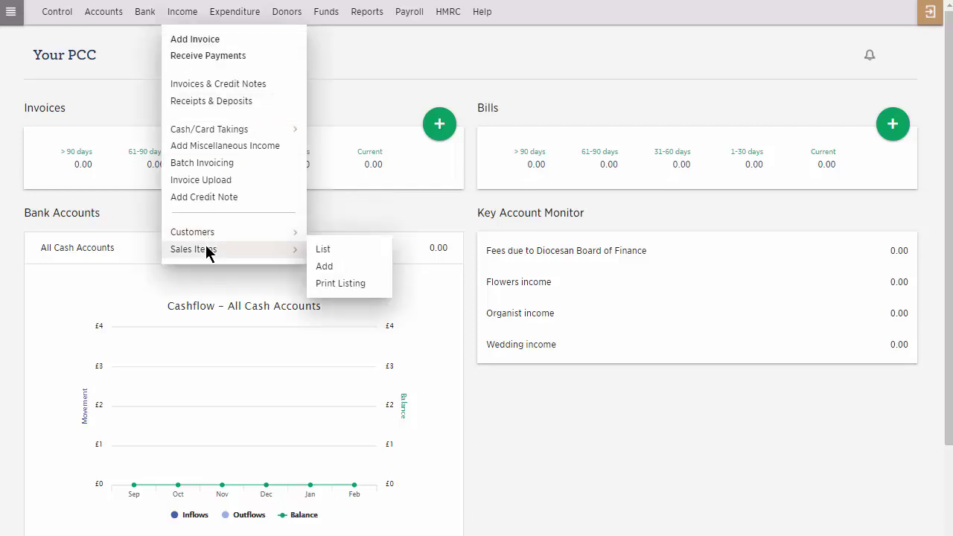
left_click(324, 251)
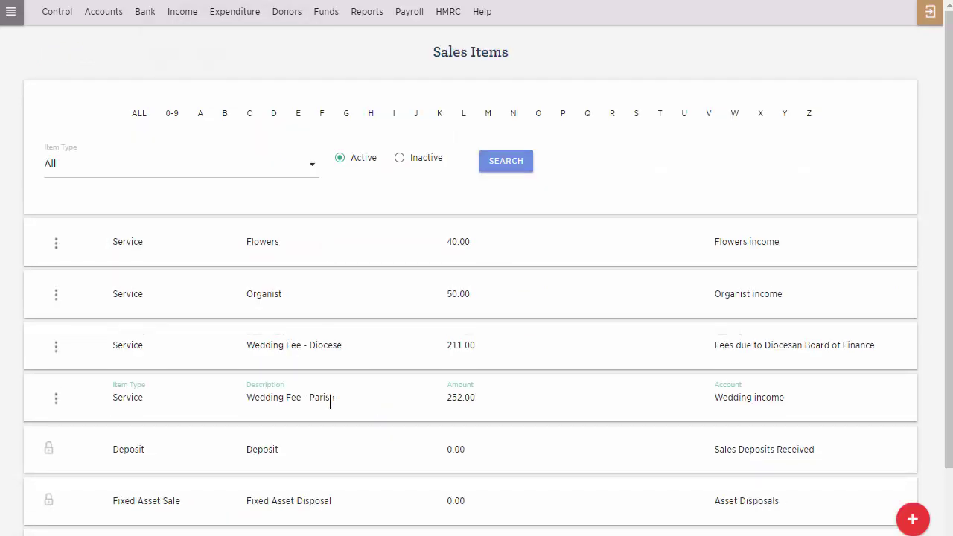
left_click(56, 399)
left_click(61, 402)
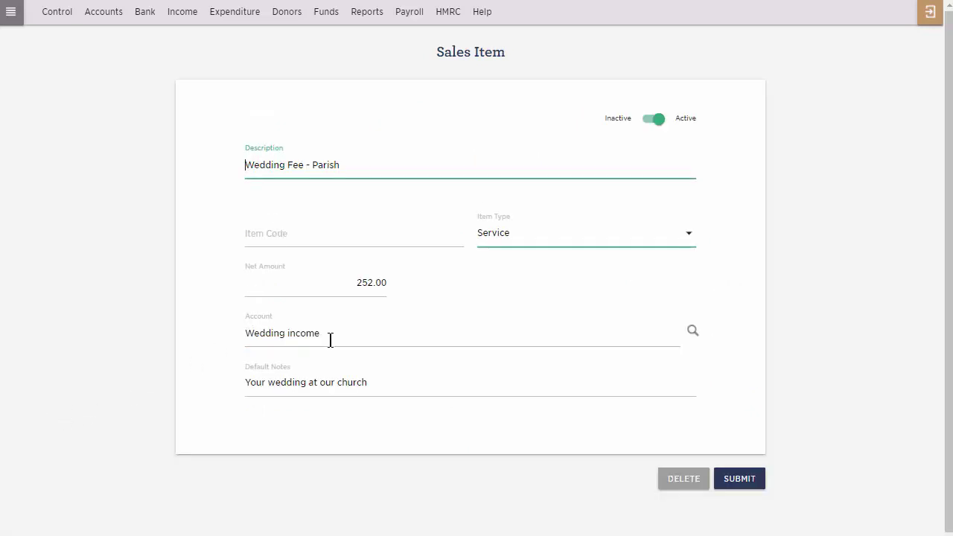
left_click(738, 479)
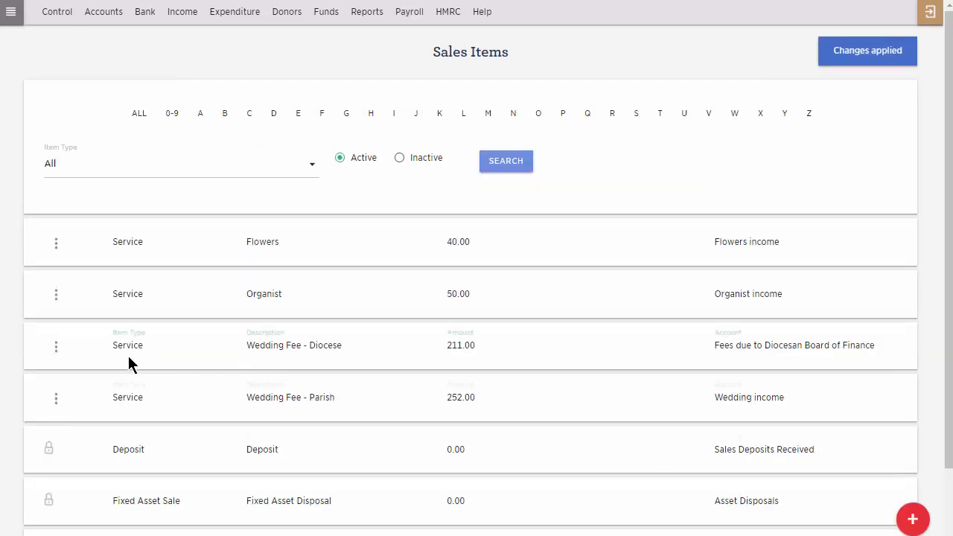
Open the Wedding Fee - Diocese sales item, check which account it is assigned to, and submit it.
left_click(56, 347)
left_click(62, 354)
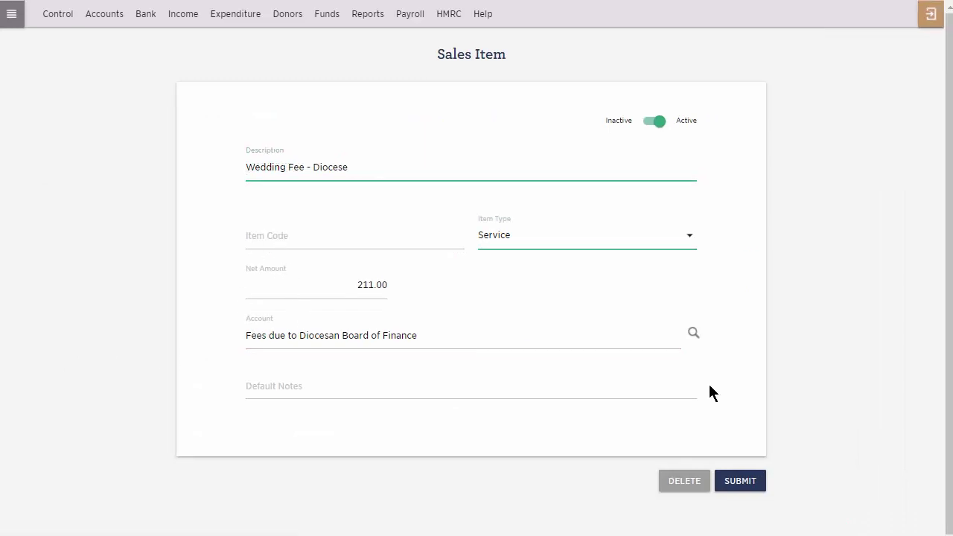
left_click(693, 336)
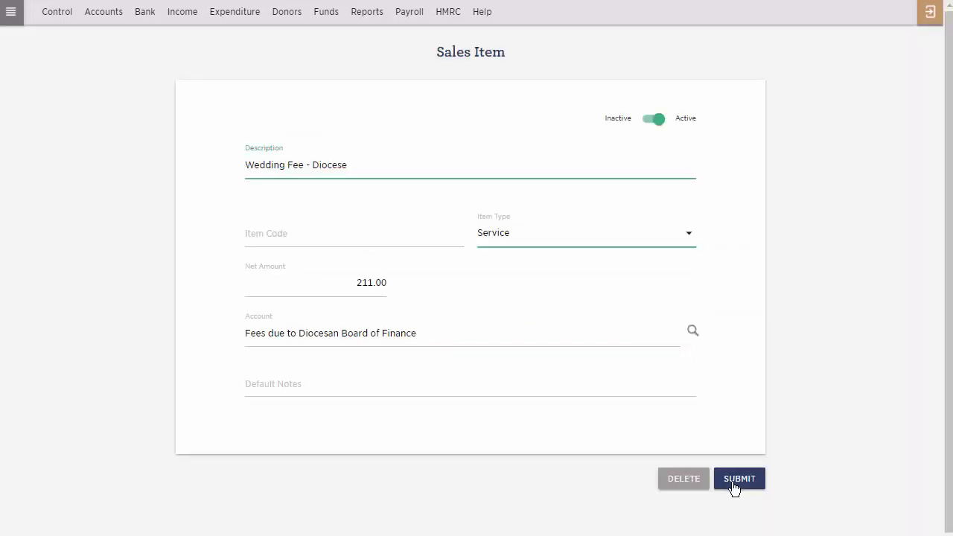
left_click(737, 480)
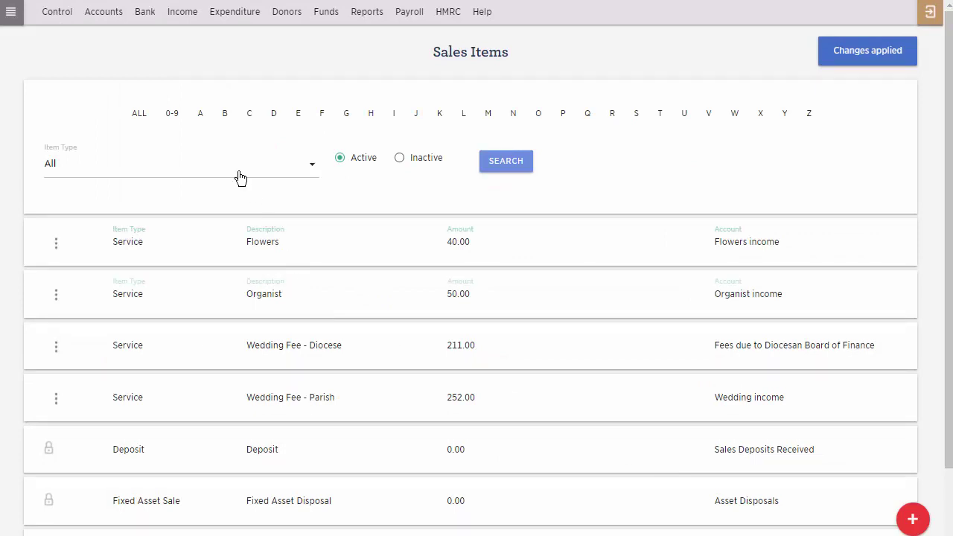
Start a new invoice for the existing wedding customer and collapse the invoice header details.
left_click(175, 13)
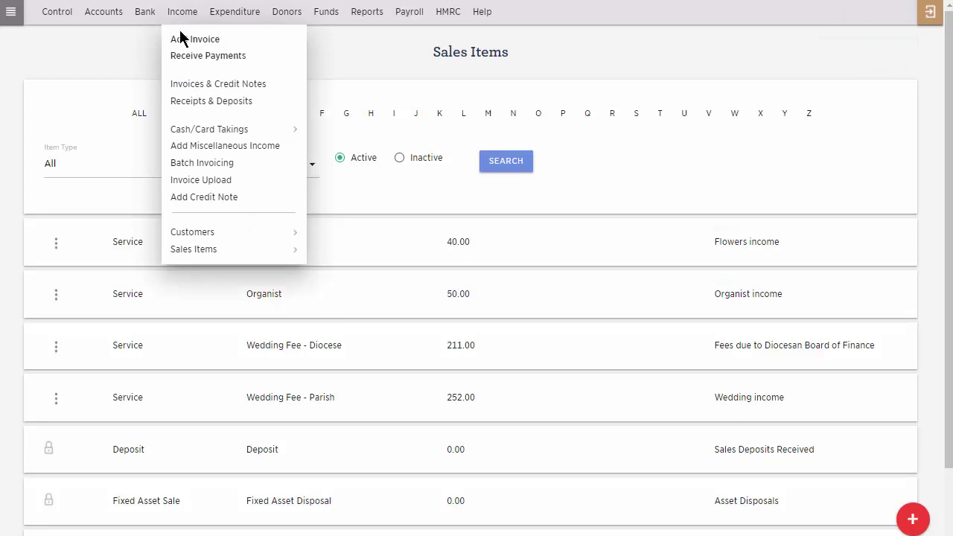
left_click(182, 39)
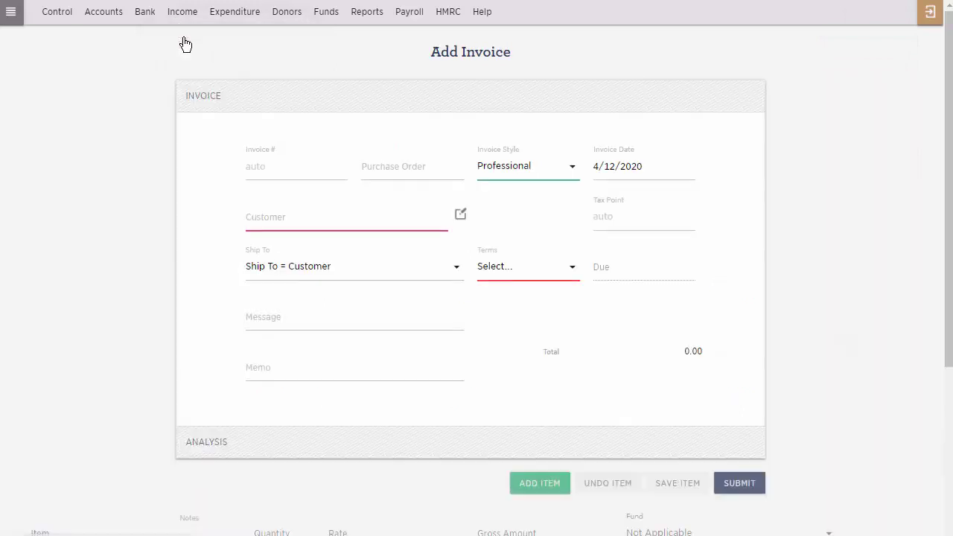
left_click(269, 217)
type("F")
left_click(270, 246)
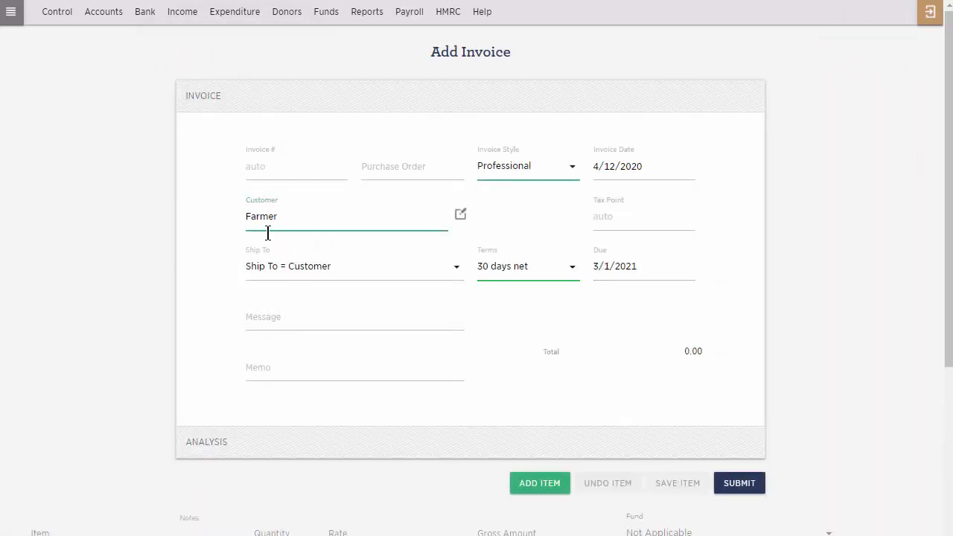
left_click(245, 109)
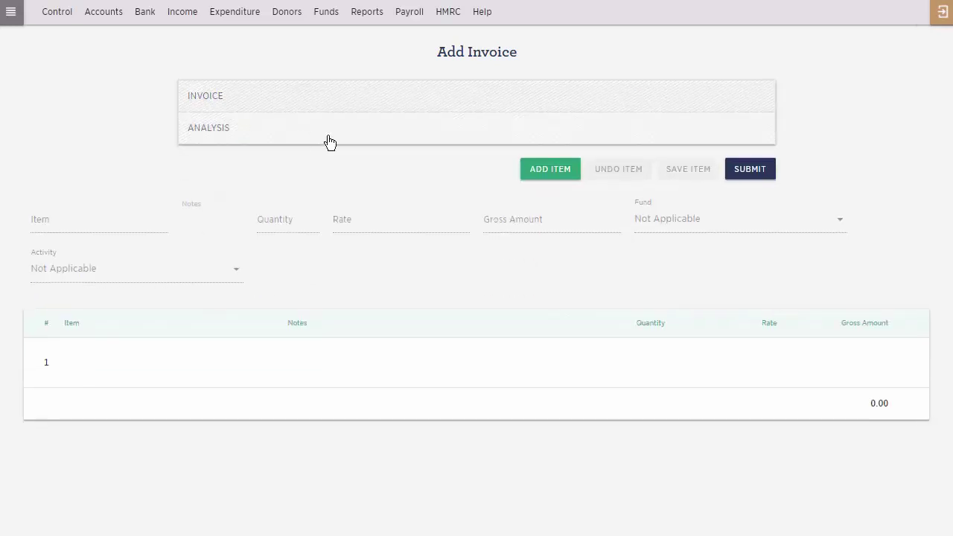
Add the Wedding Fee - Parish item to the invoice with quantity 1, checking its line notes before saving the line.
left_click(548, 171)
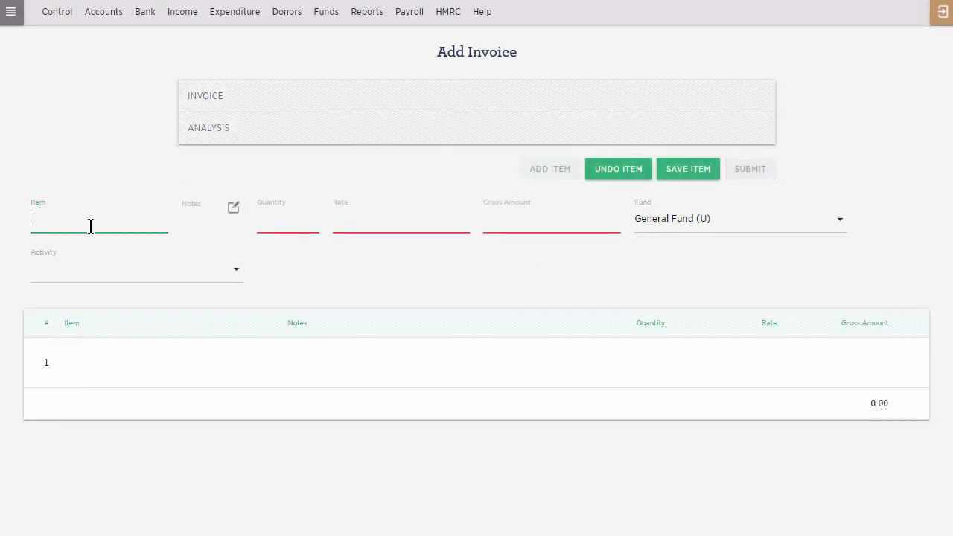
type("we")
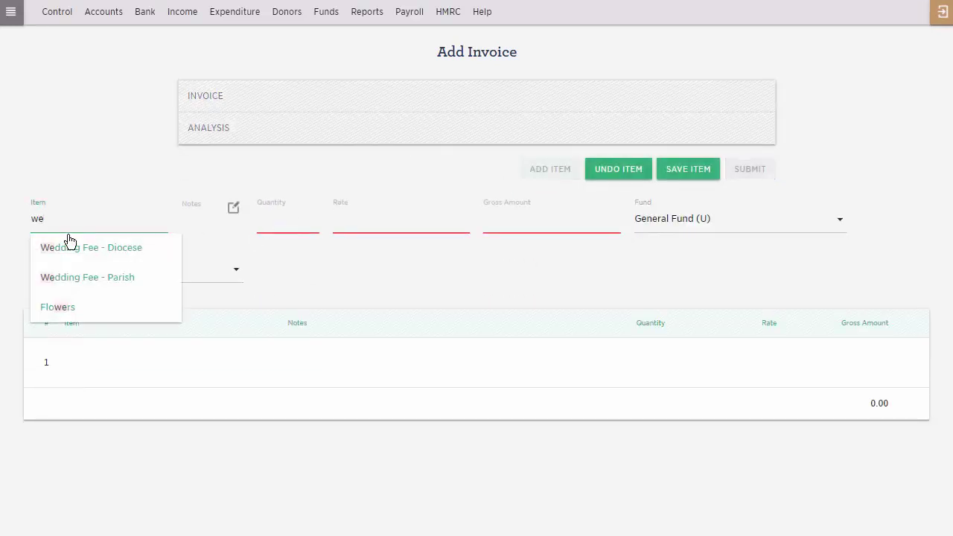
left_click(74, 279)
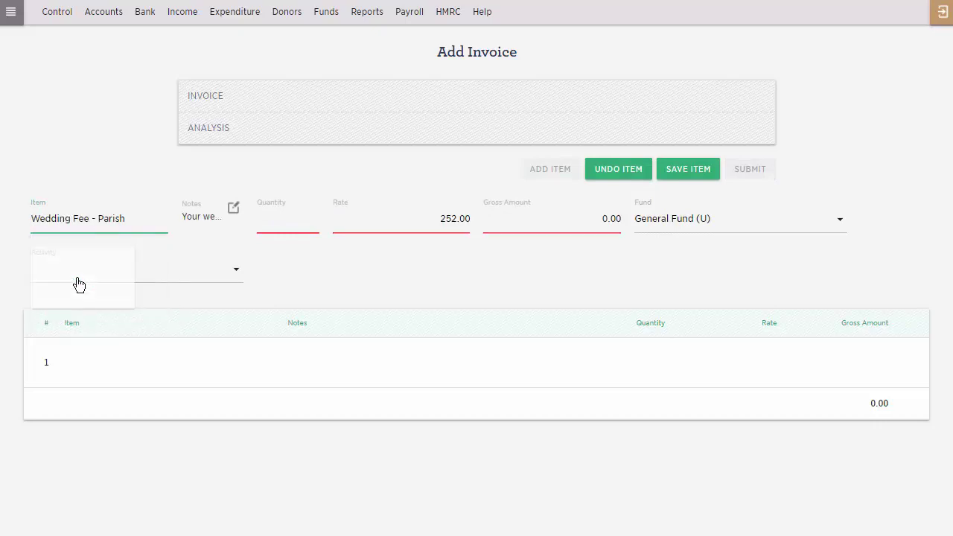
left_click(231, 212)
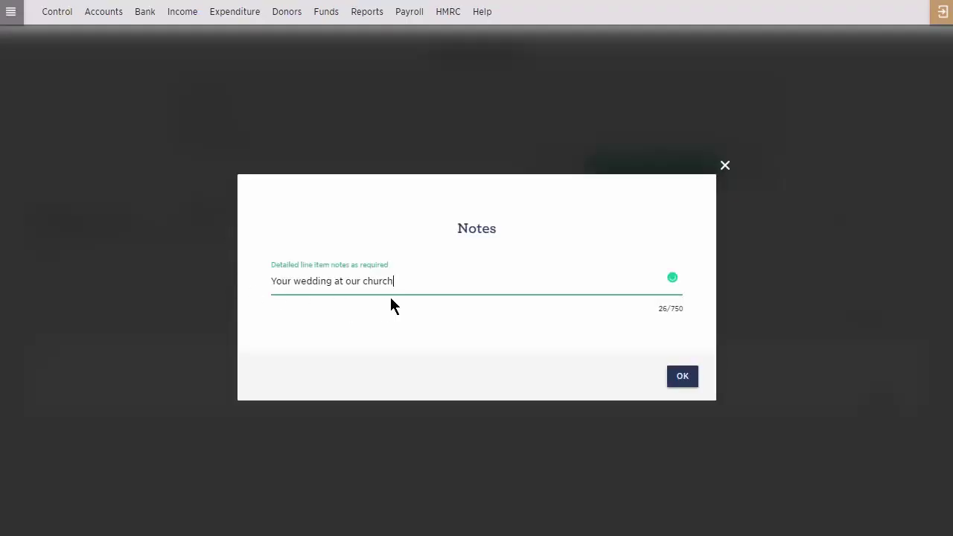
left_click(670, 378)
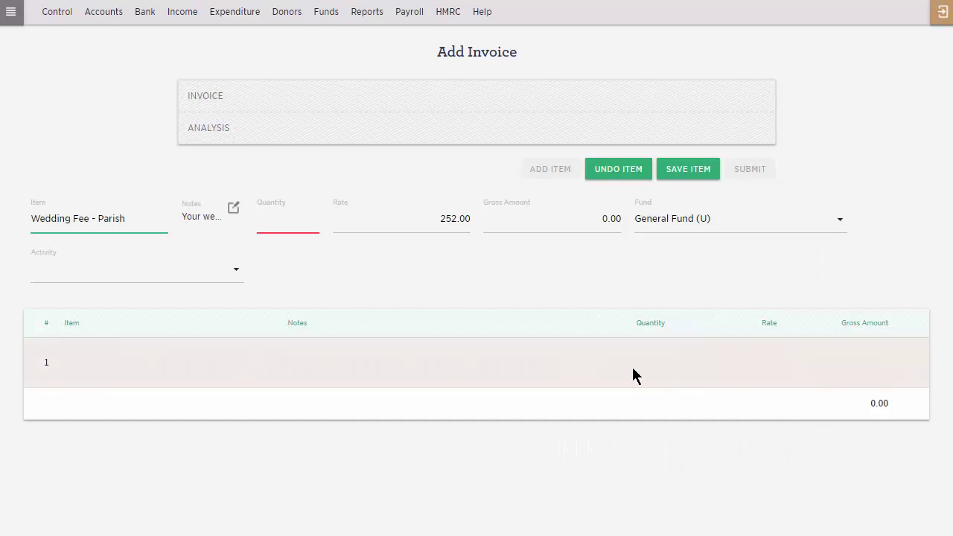
type("1")
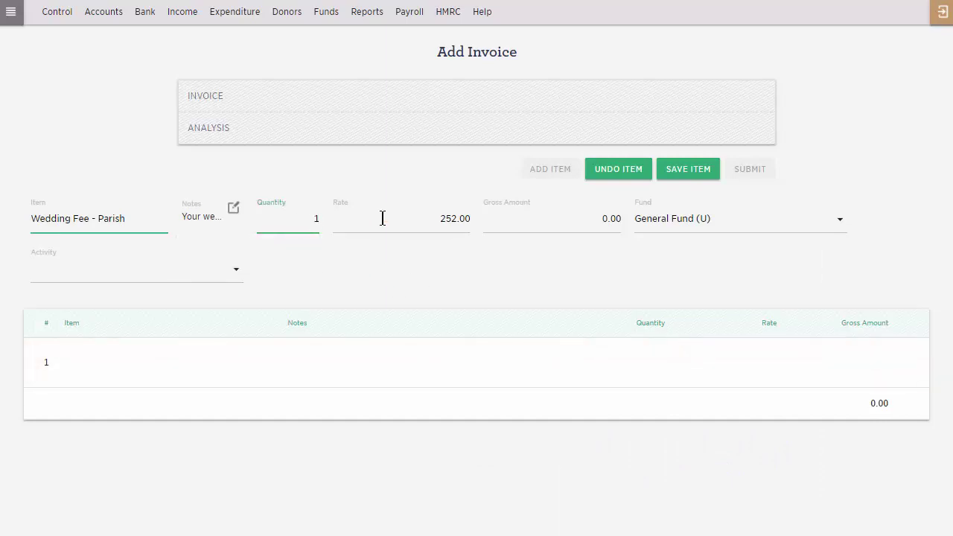
left_click(691, 177)
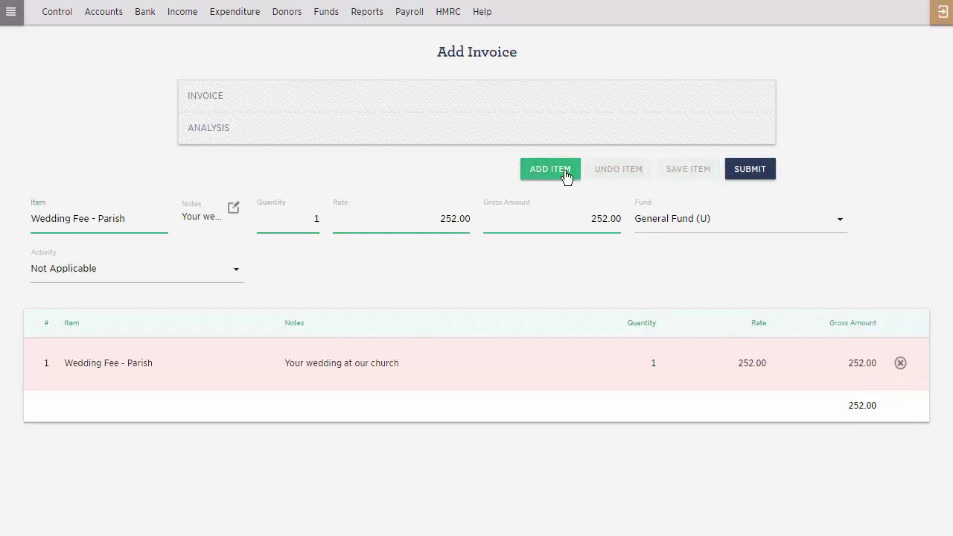
Add the Wedding Fee - Diocese item to the invoice with quantity 1 and save the line.
left_click(563, 171)
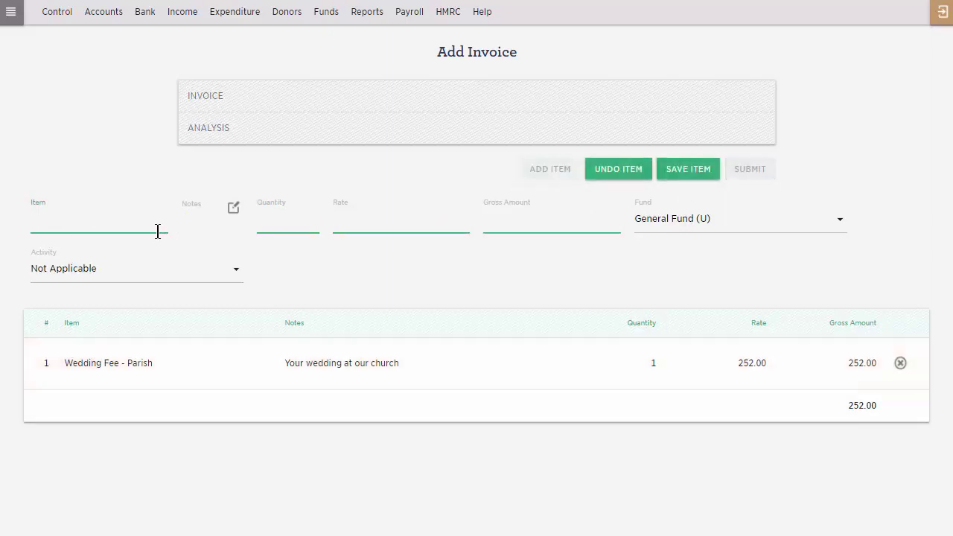
type("we")
left_click(126, 250)
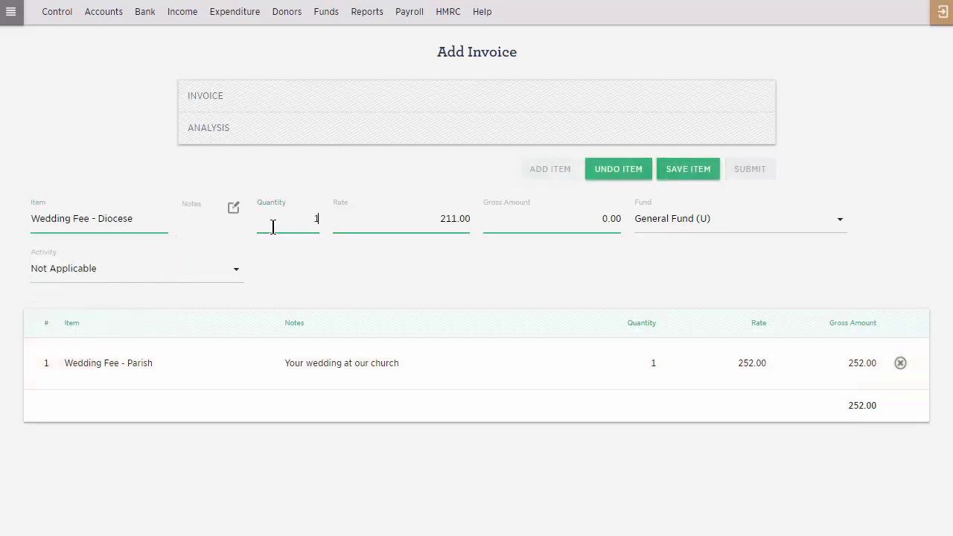
left_click(273, 226)
type("1")
left_click(666, 173)
Add the Flowers item to the invoice with quantity 1 and a rate of 30.00, and save the line.
left_click(558, 171)
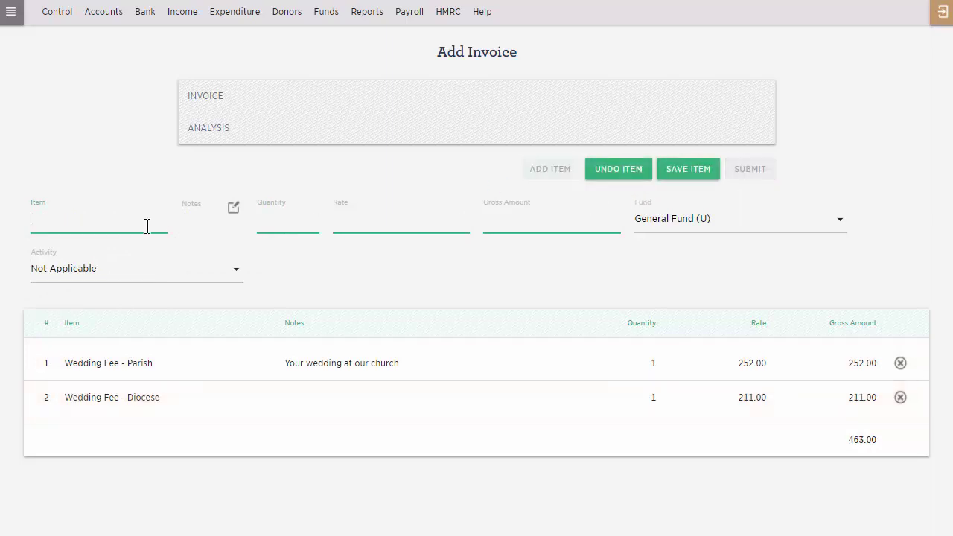
type("fl")
left_click(102, 250)
left_click(273, 222)
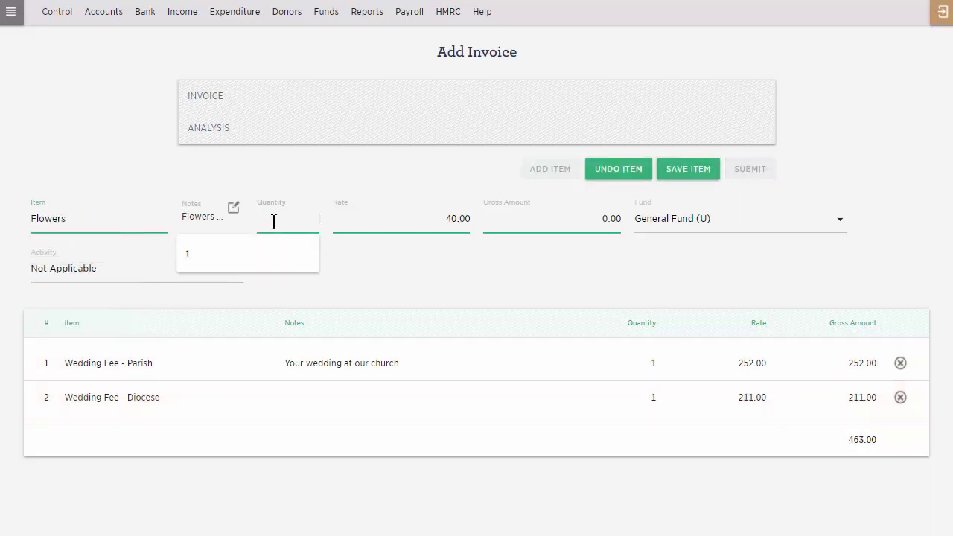
type("1")
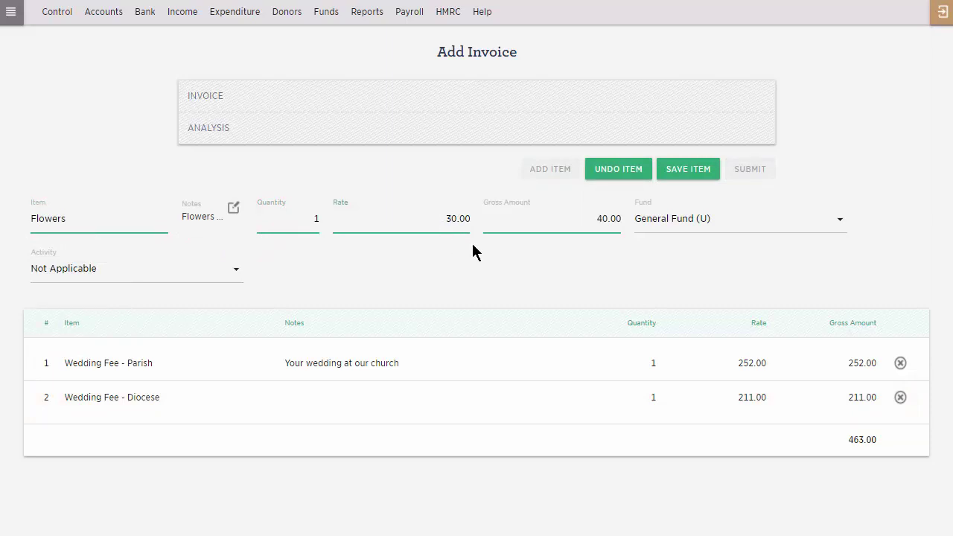
left_click(670, 183)
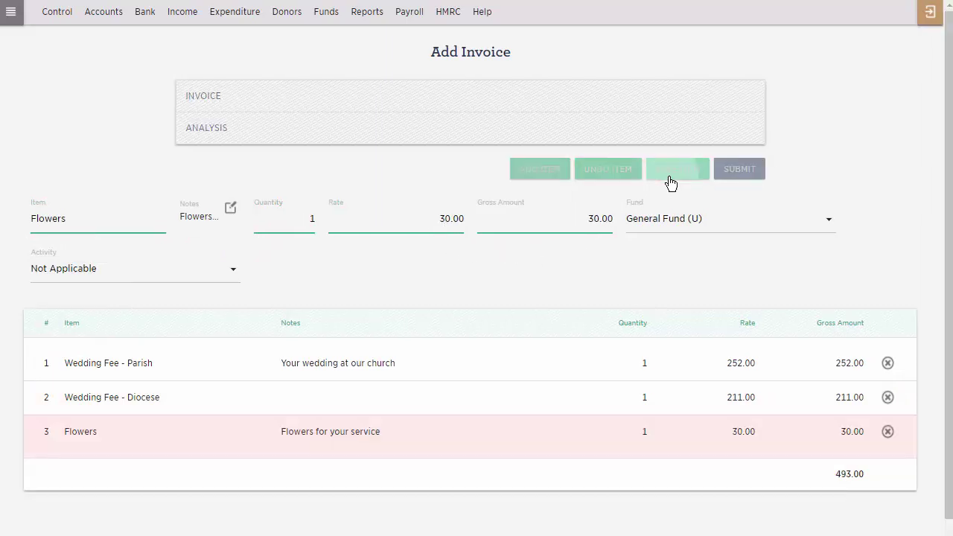
Add the Organist item to the invoice with quantity 1 and save the line.
left_click(539, 178)
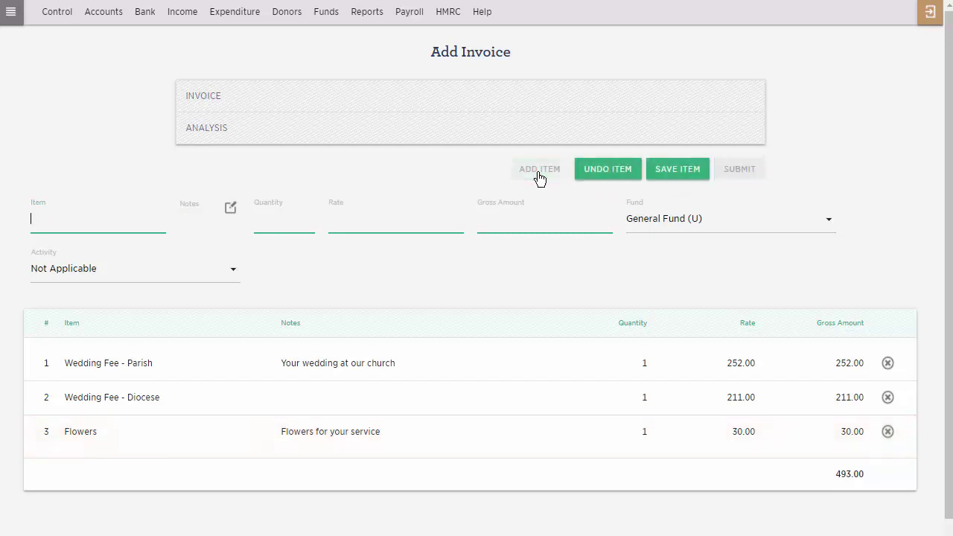
type("or")
left_click(80, 252)
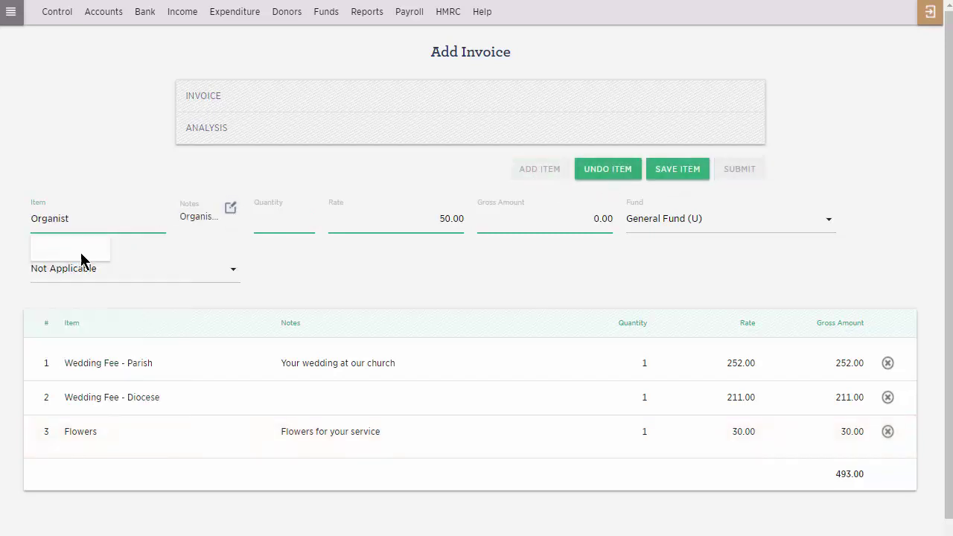
left_click(290, 219)
type("1")
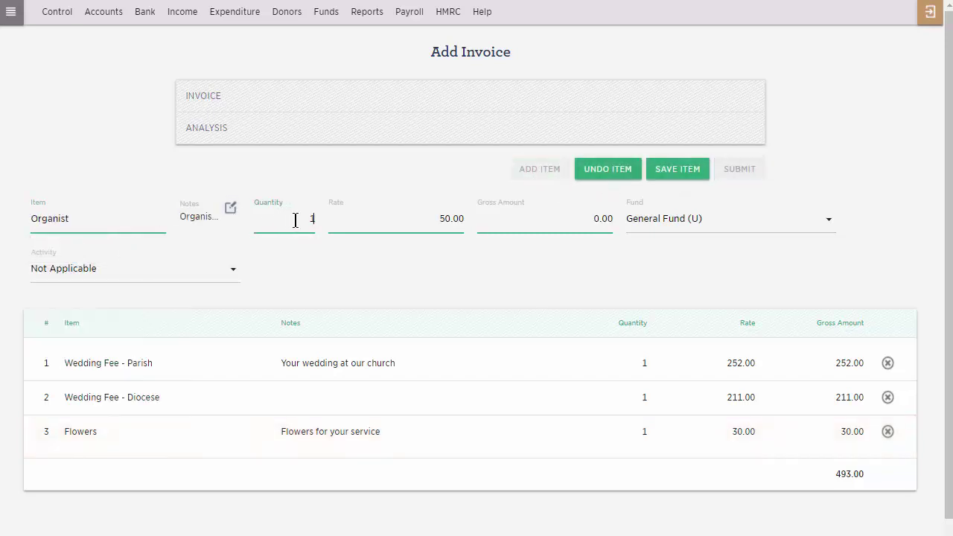
left_click(662, 183)
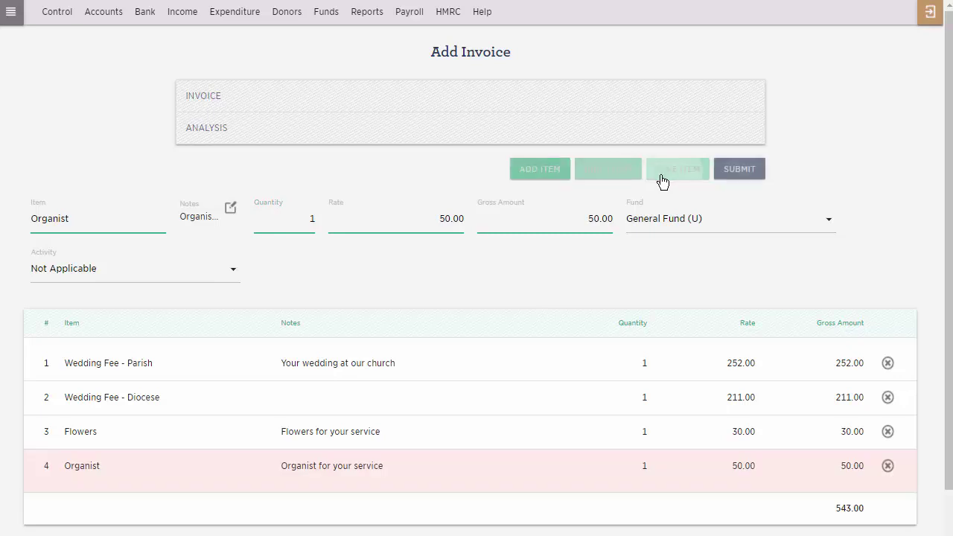
Submit the completed wedding invoice and print it.
left_click(725, 177)
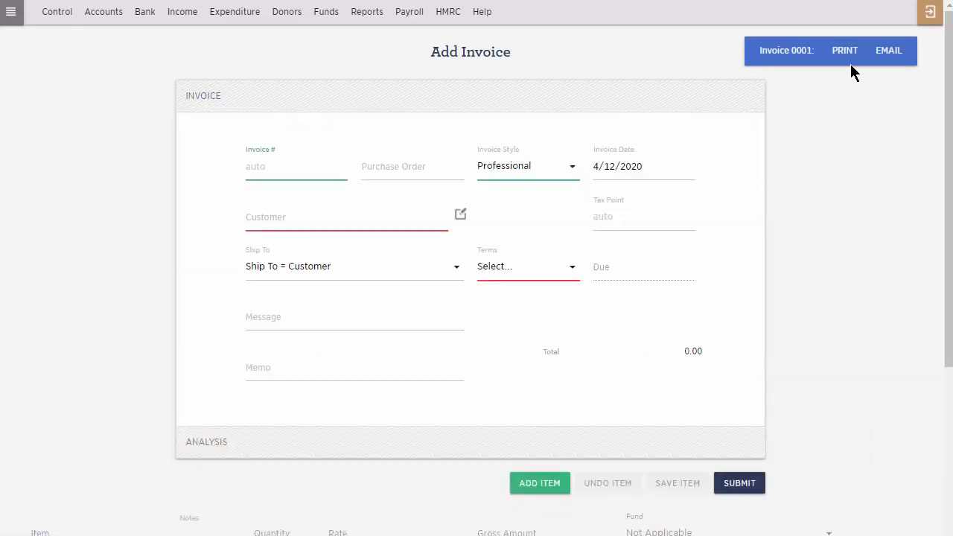
left_click(849, 57)
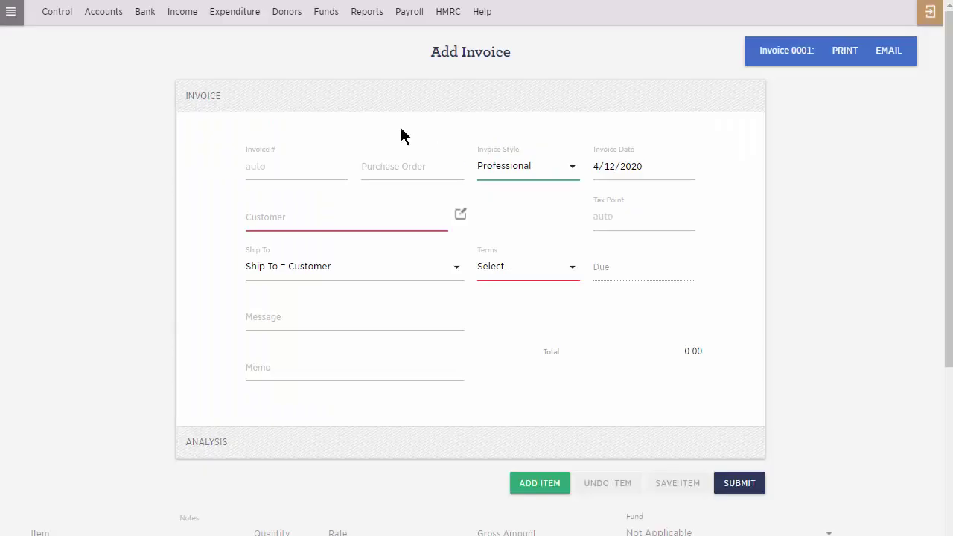
Return to the Your PCC dashboard to check the current invoices and the key account monitor.
left_click(10, 11)
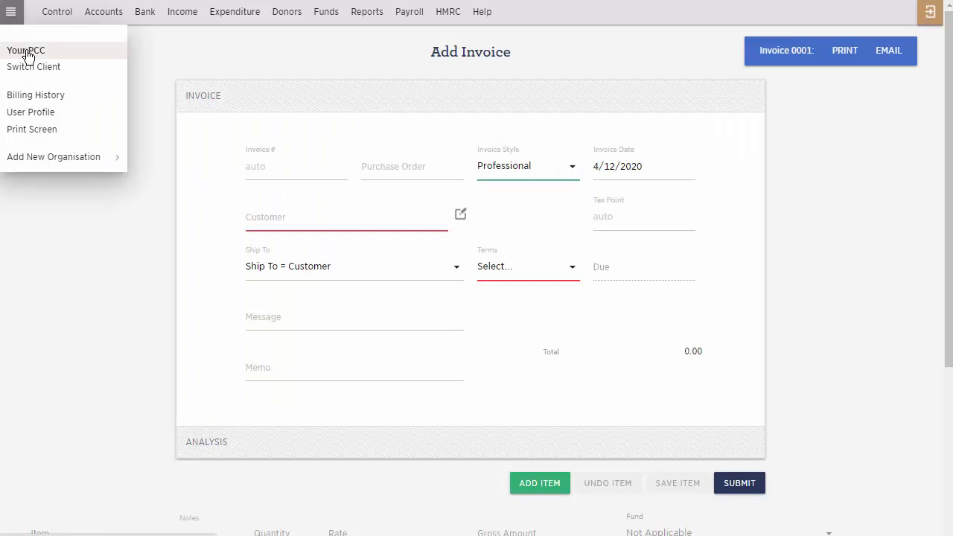
left_click(26, 50)
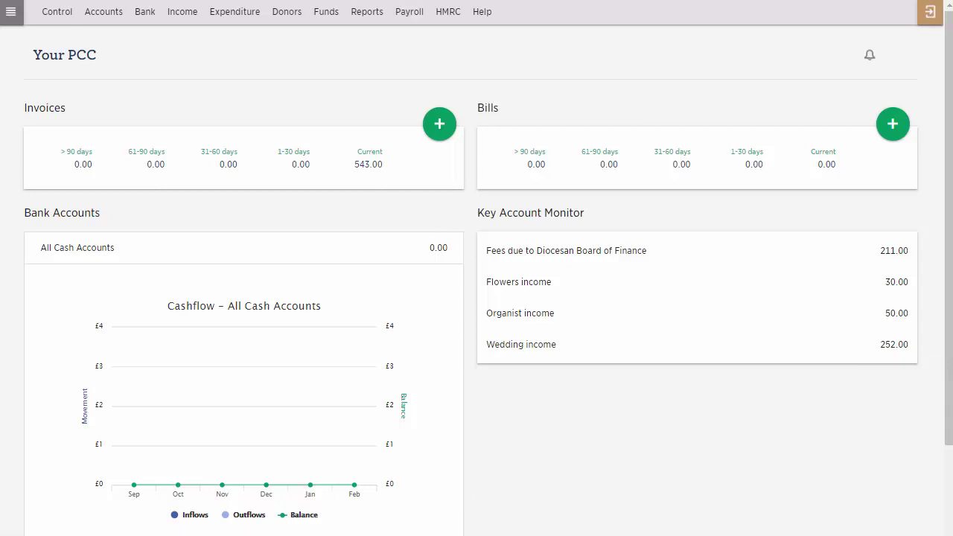
Generate the Income & Expense Statement of Financial Activities for 1/1/2020 to 31/12/2020 and review the income figures.
left_click(364, 14)
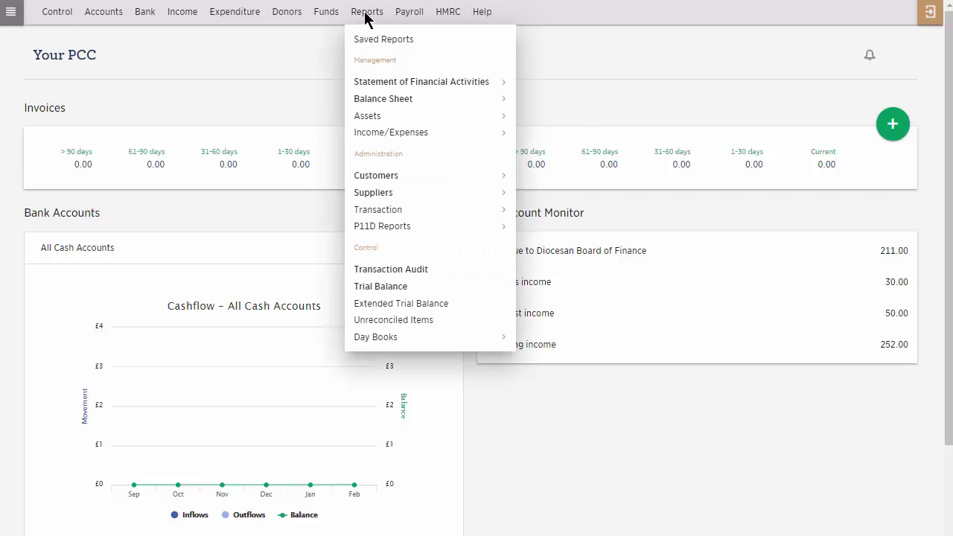
mouse_move(400, 82)
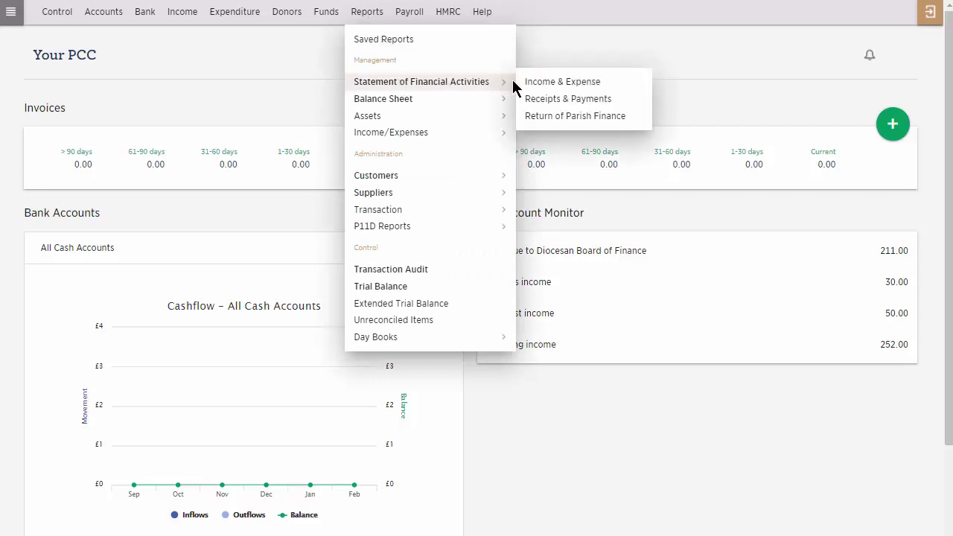
left_click(544, 84)
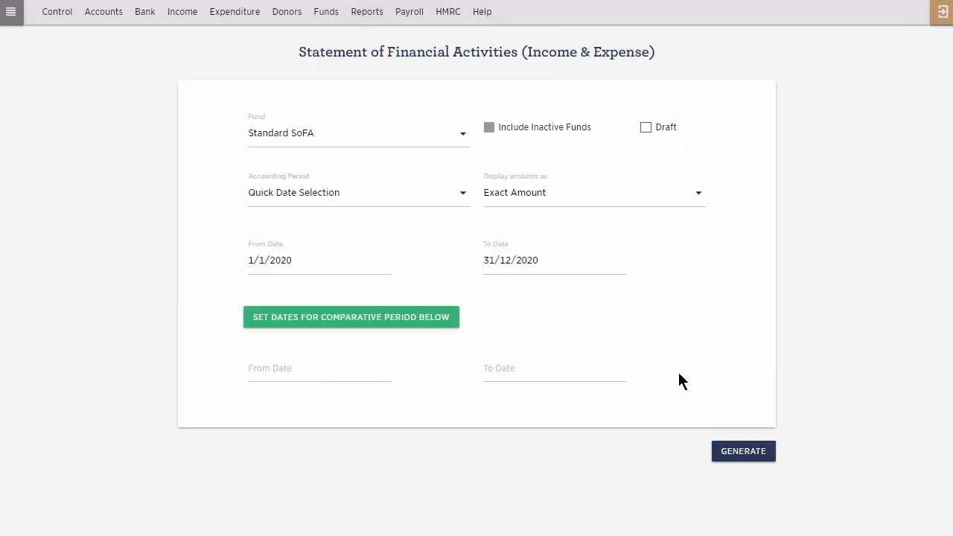
left_click(740, 454)
scroll(723, 333, "down", 3)
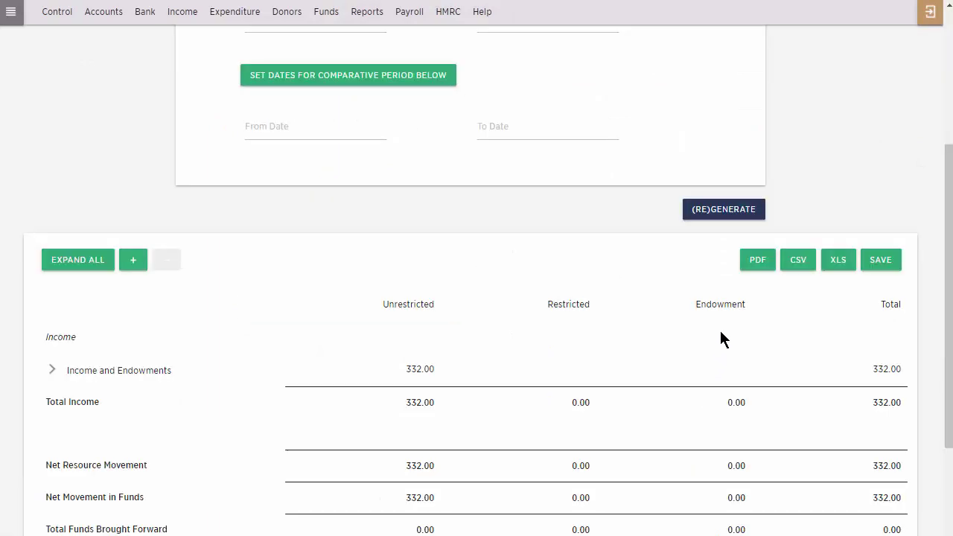
scroll(720, 339, "down", 1)
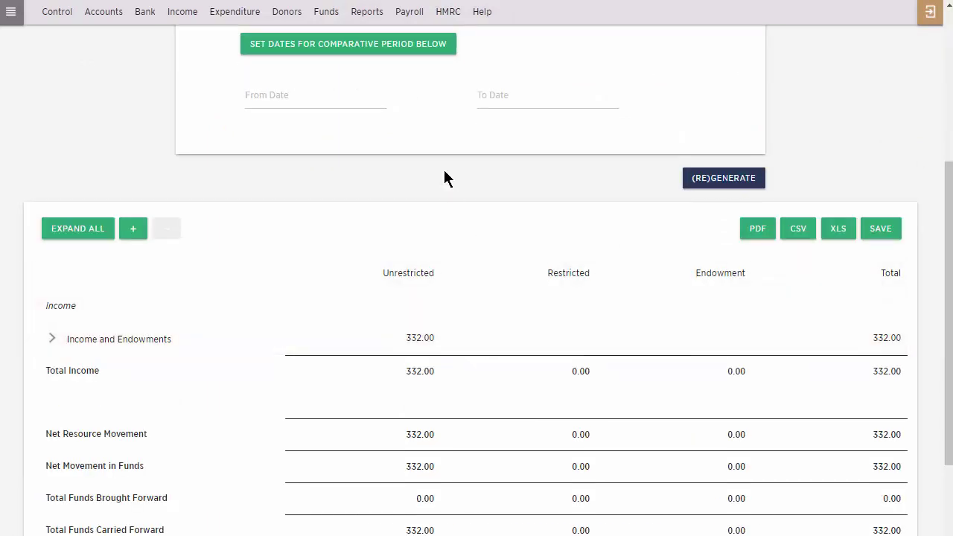
Generate the detailed Balance Sheet as at 4/12/2020 and expand Other Creditors down to the Diocesan Board of Finance fees.
left_click(370, 13)
mouse_move(419, 100)
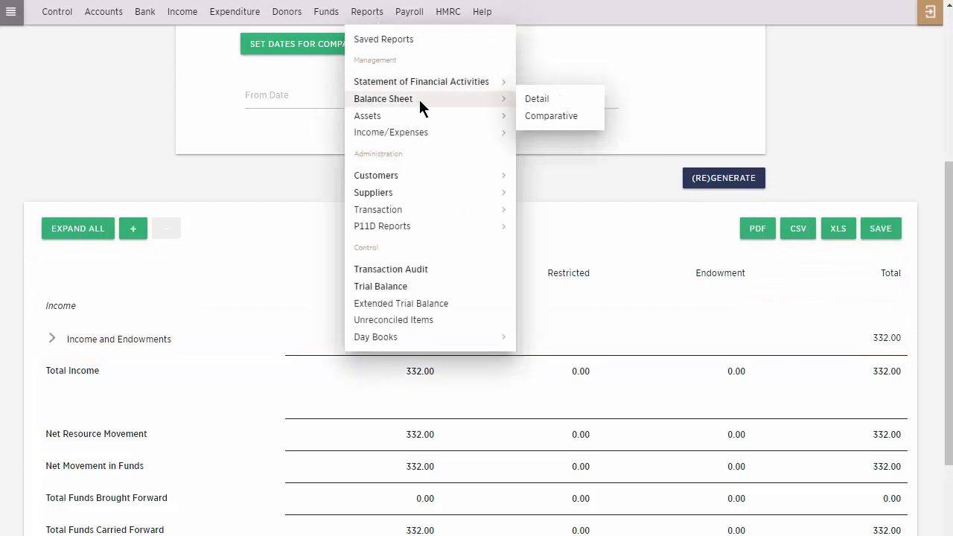
left_click(538, 104)
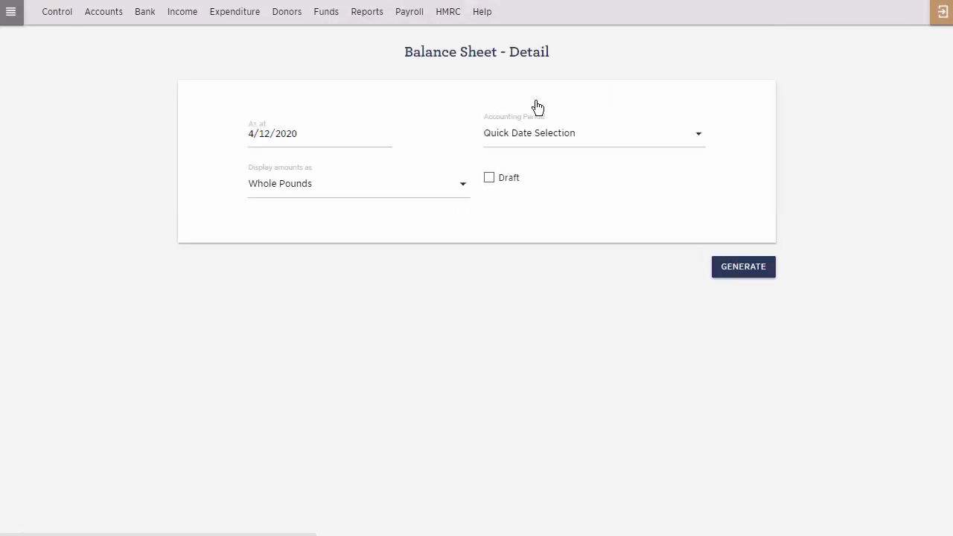
left_click(743, 274)
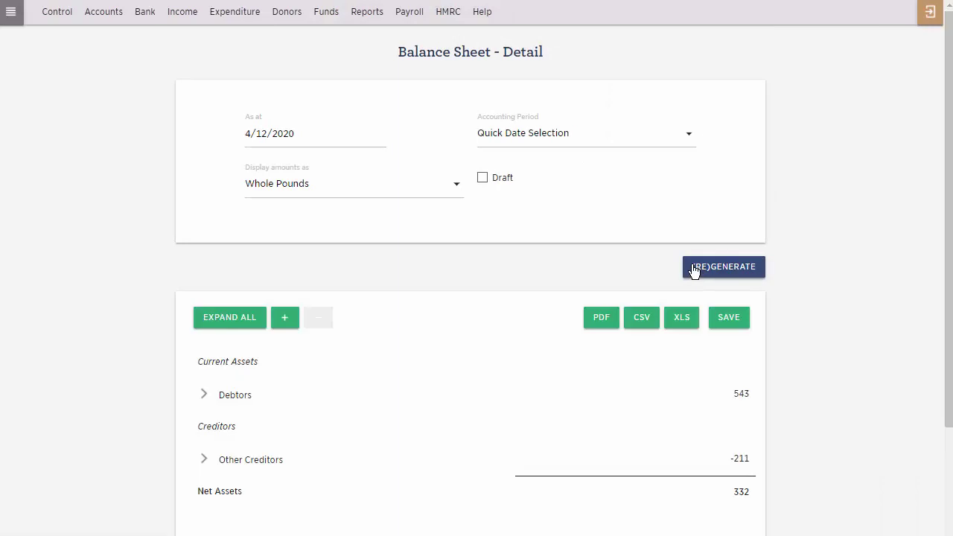
scroll(691, 271, "down", 2)
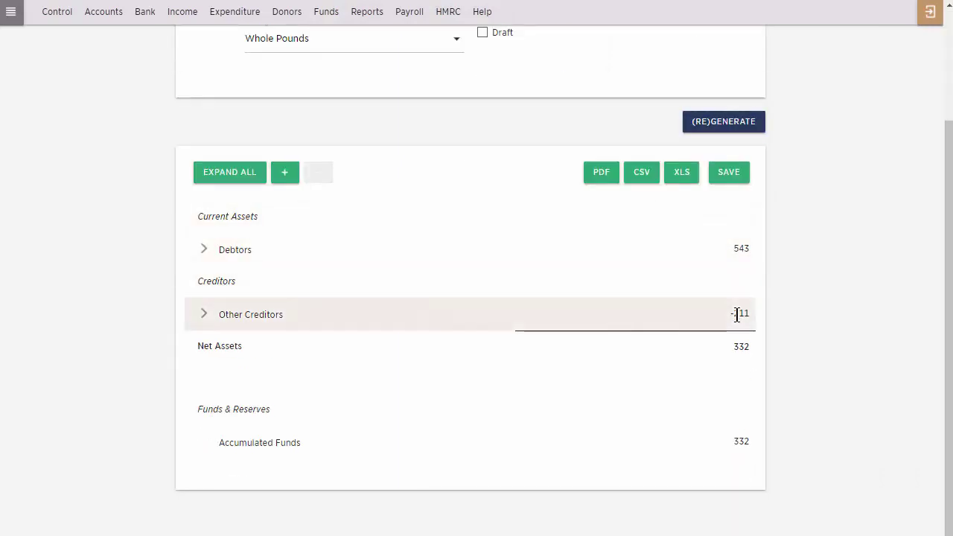
left_click(198, 315)
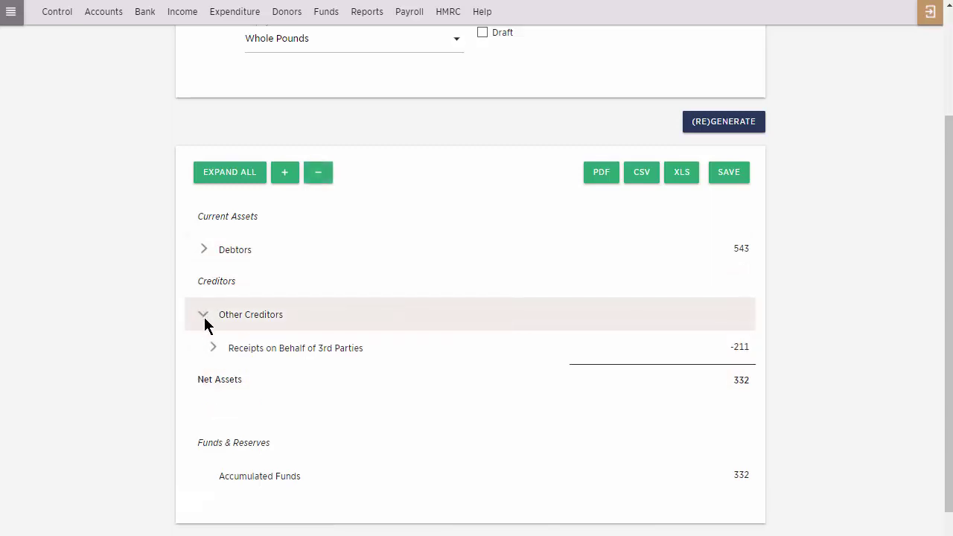
left_click(213, 348)
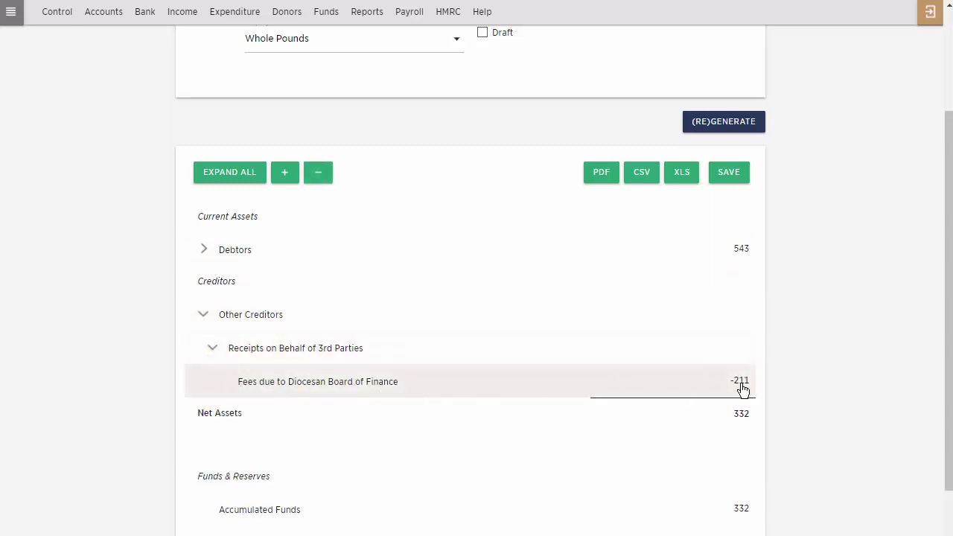
scroll(745, 389, "down", 1)
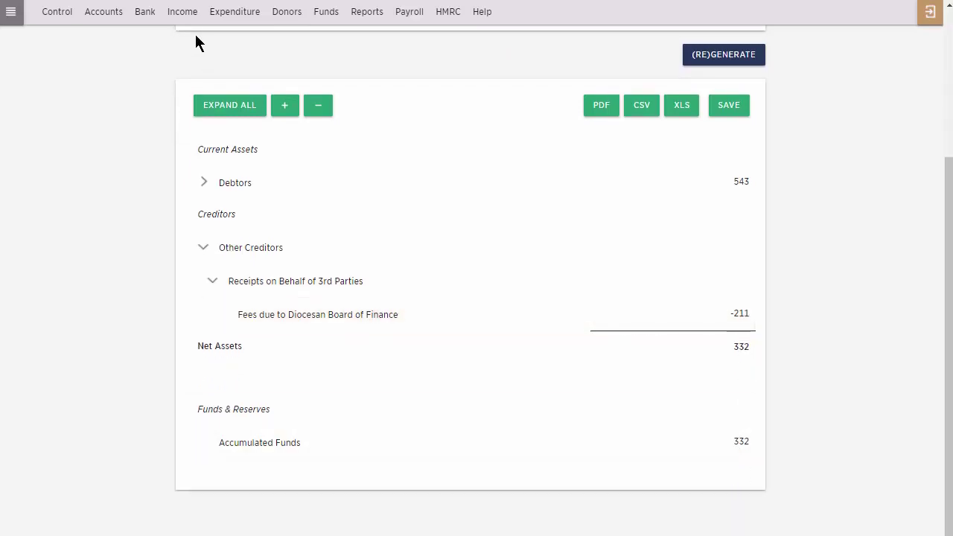
Receive a customer payment of 543 into the PCC Current Account, apply it to the wedding invoice and submit it.
left_click(182, 16)
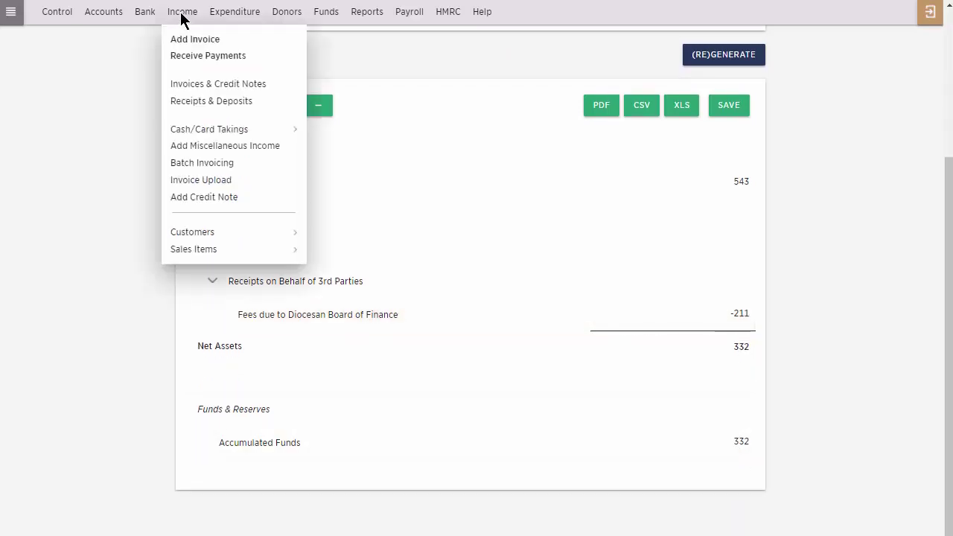
left_click(191, 56)
type("543")
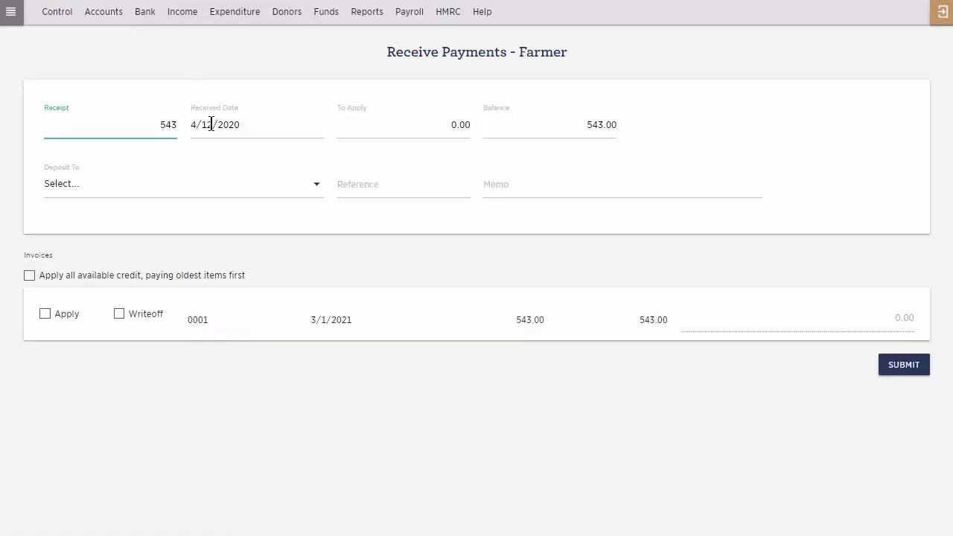
left_click(271, 196)
left_click(168, 302)
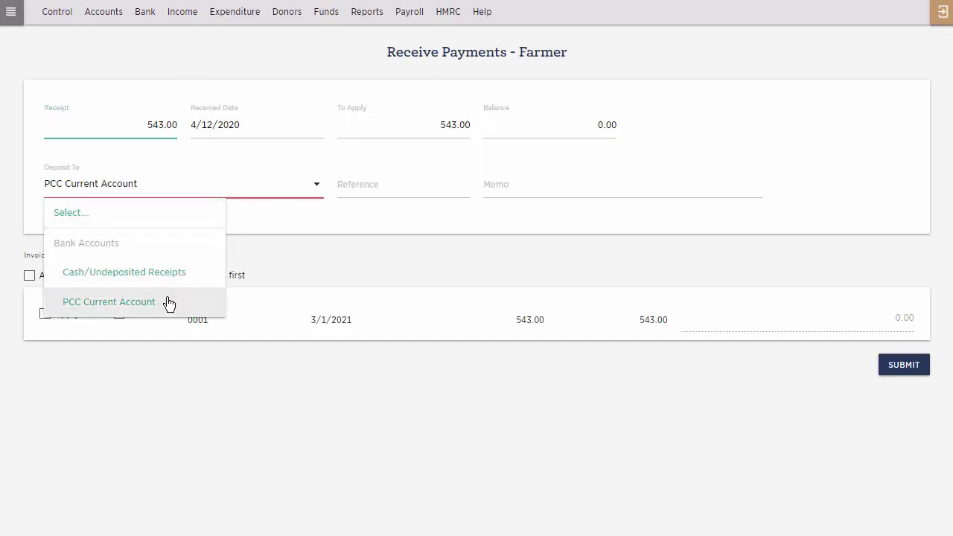
left_click(46, 319)
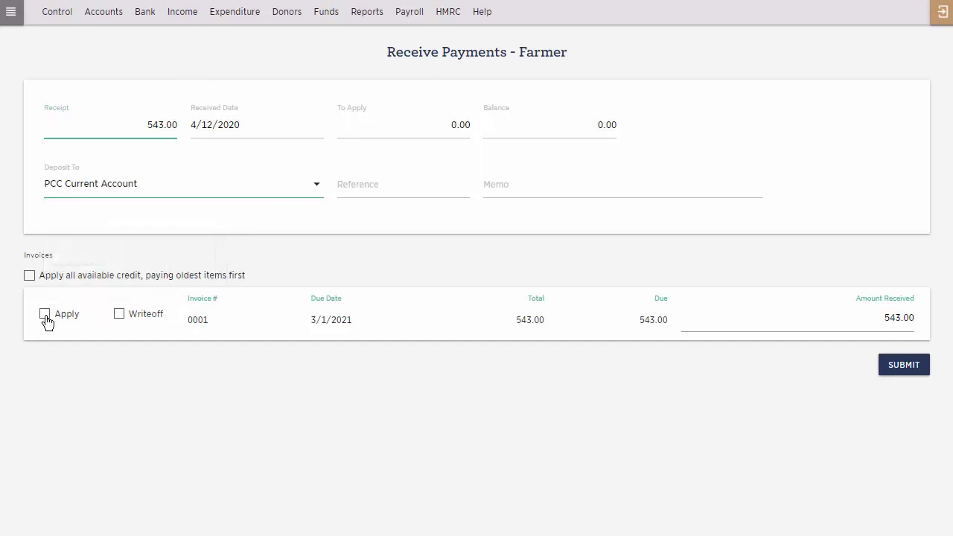
left_click(898, 368)
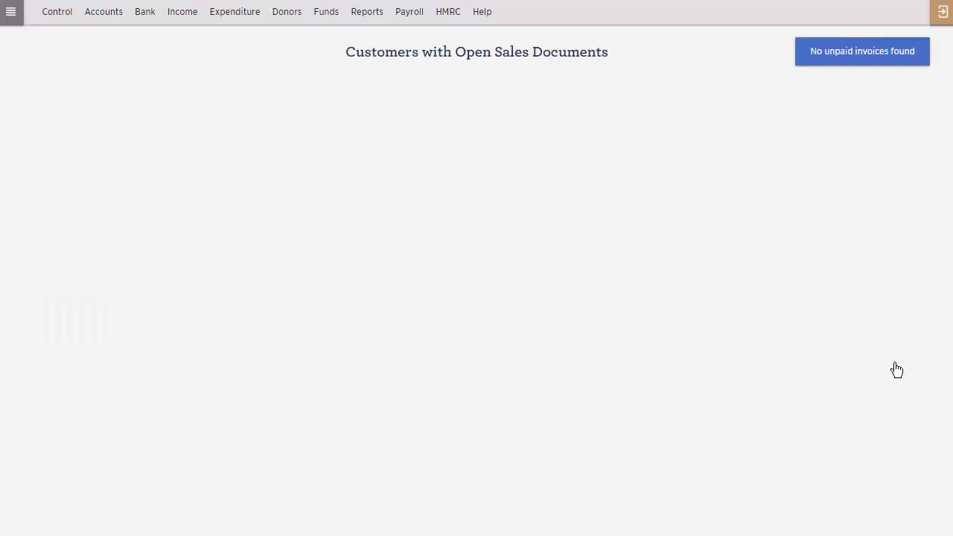
Generate the detailed Balance Sheet as at 4/12/2020 again and expand all its lines to check the bank and creditor balances.
left_click(372, 12)
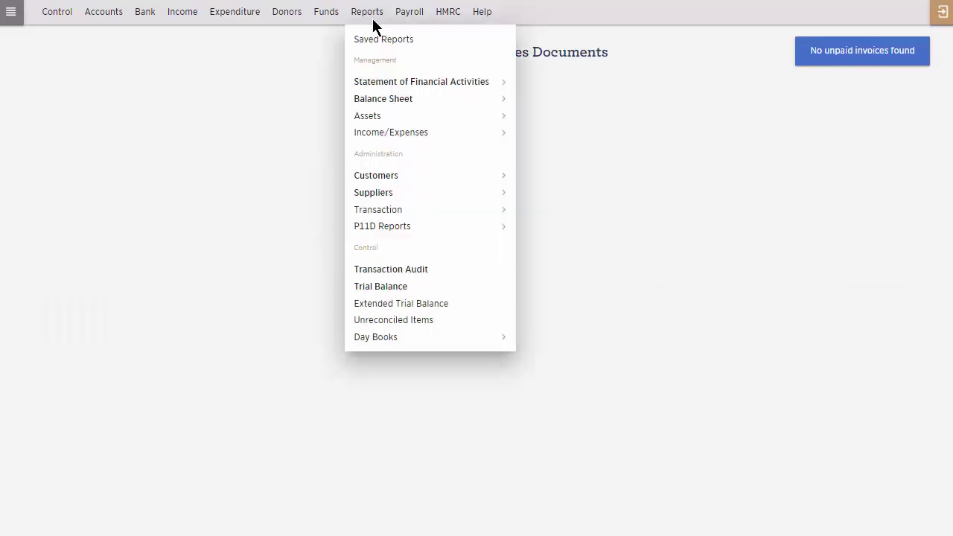
mouse_move(387, 99)
left_click(538, 99)
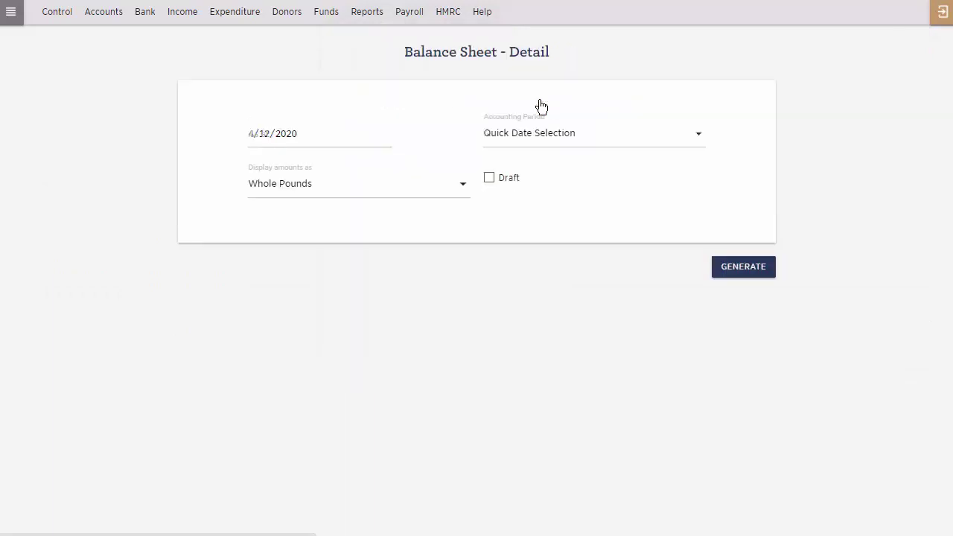
left_click(740, 269)
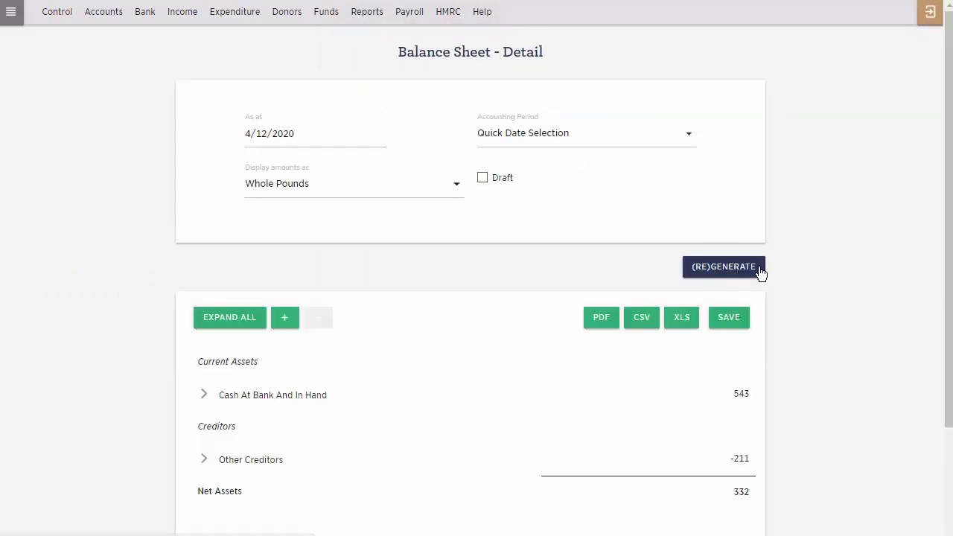
scroll(796, 267, "down", 2)
left_click(229, 172)
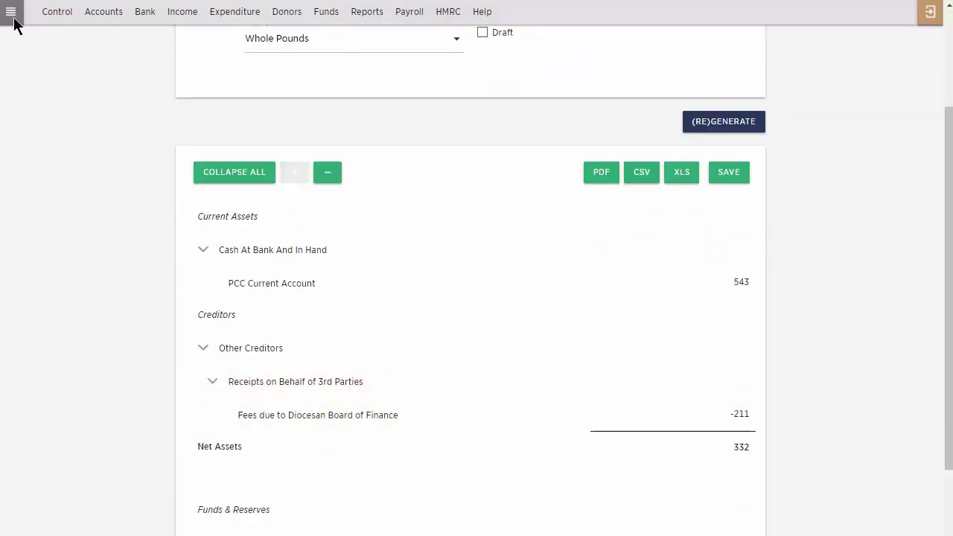
Return to the Your PCC dashboard and check the December figures in the cashflow chart.
left_click(10, 12)
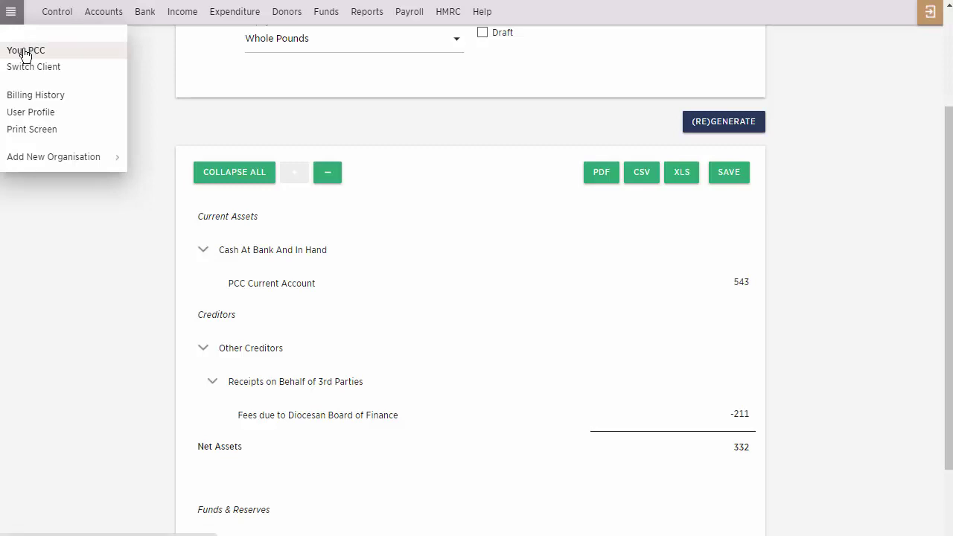
left_click(25, 51)
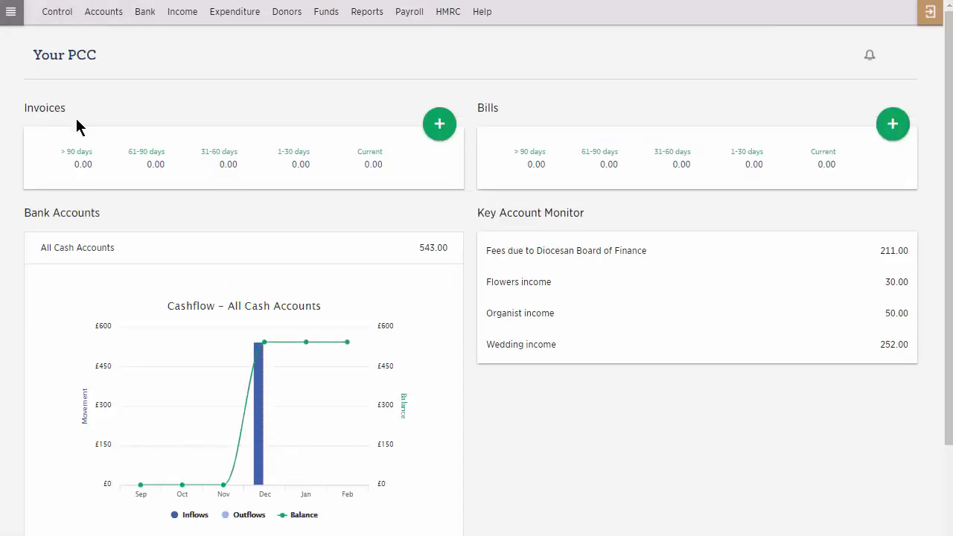
mouse_move(256, 362)
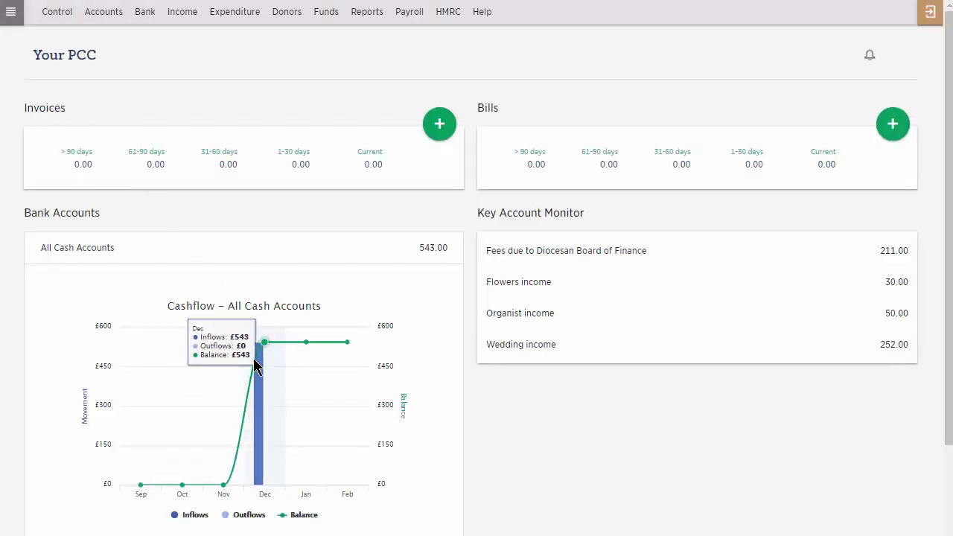
Start a new expenditure payment with DBF as payee, paid from the PCC Current Account.
left_click(231, 16)
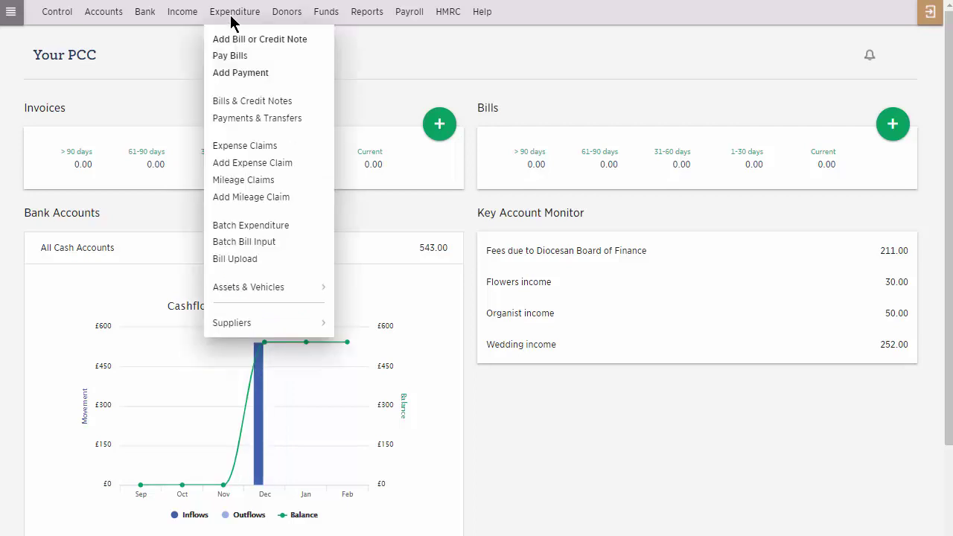
left_click(238, 74)
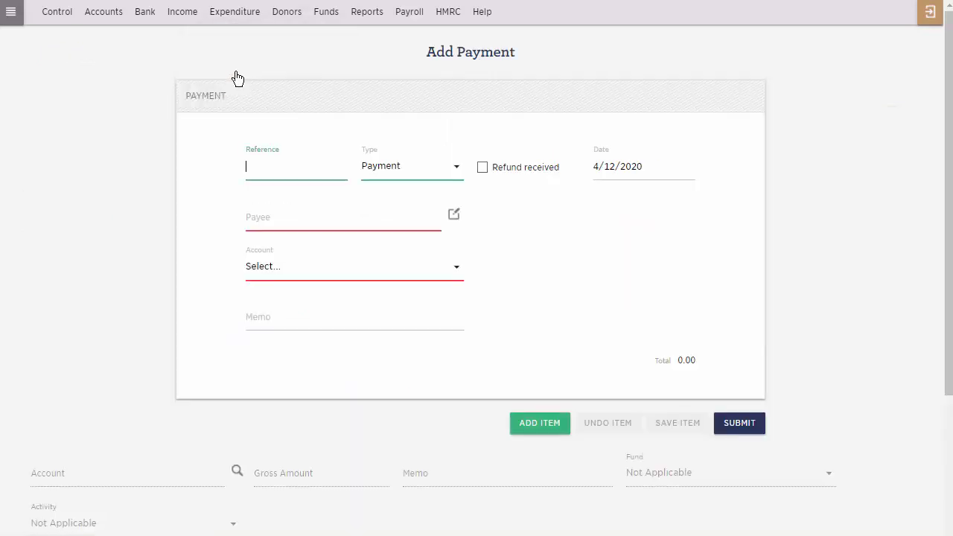
left_click(253, 218)
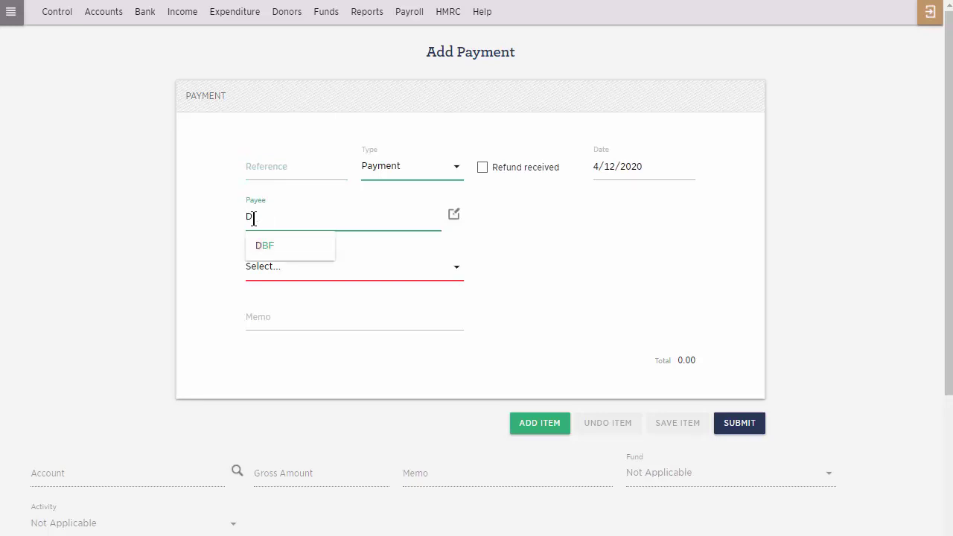
left_click(276, 253)
left_click(279, 269)
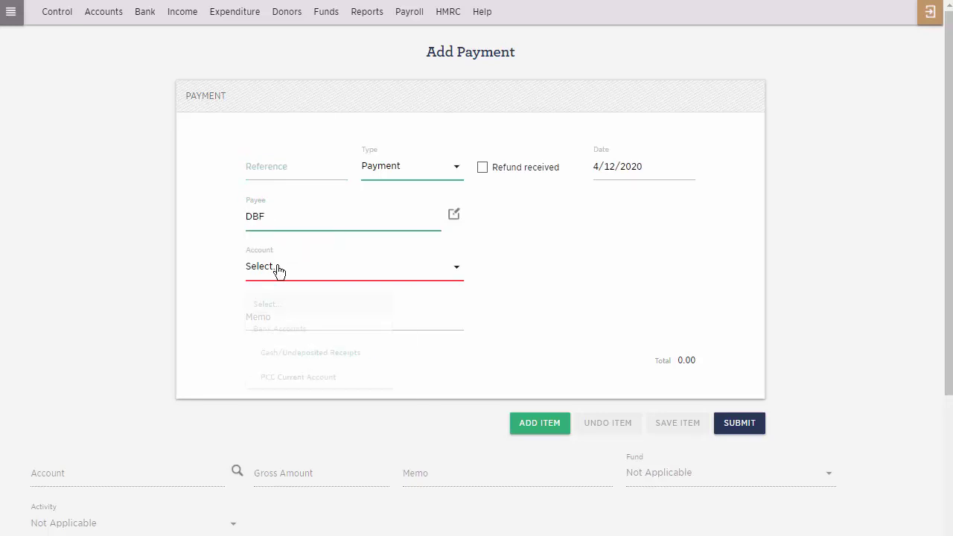
left_click(291, 395)
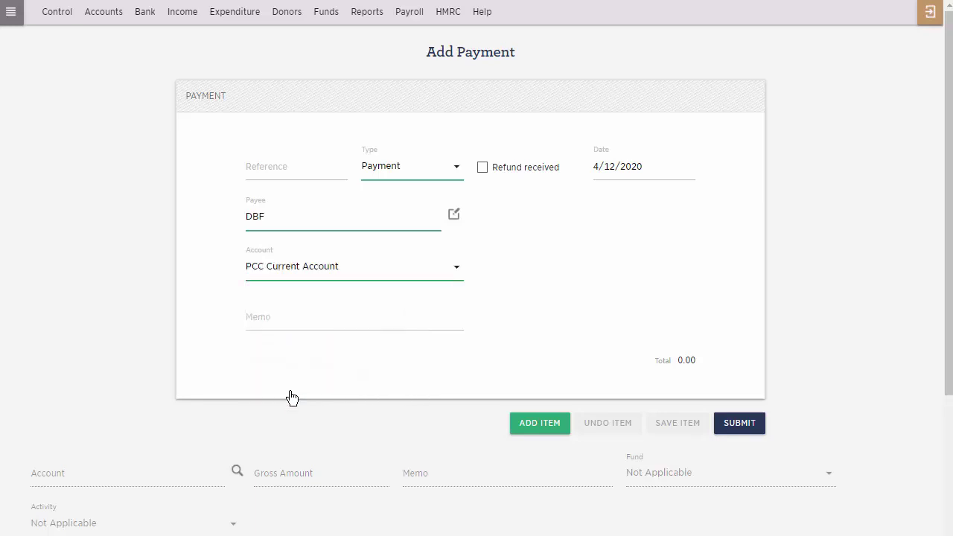
Add a payment item for the current liability account Fees due to Diocesan Board of Finance with gross amount 211, and save it.
left_click(534, 422)
left_click(237, 471)
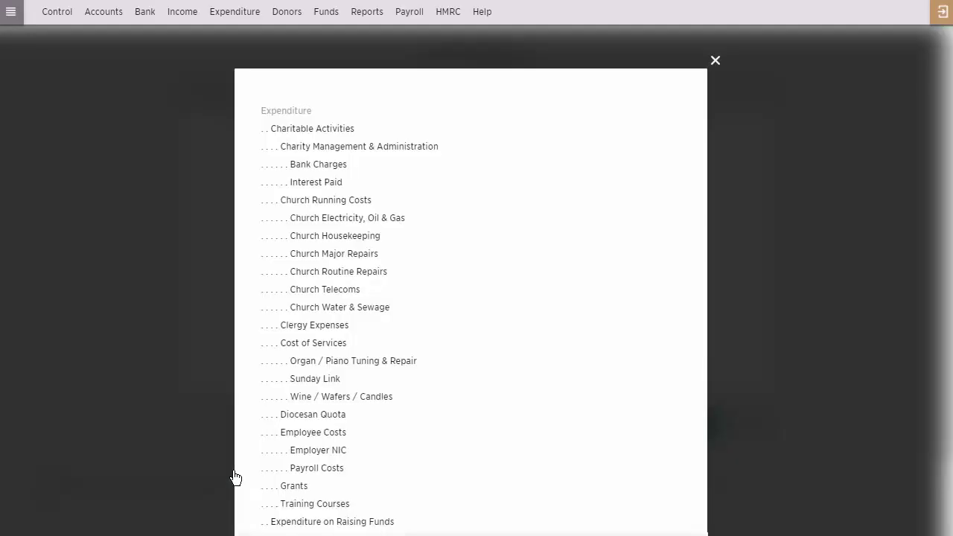
left_click(342, 514)
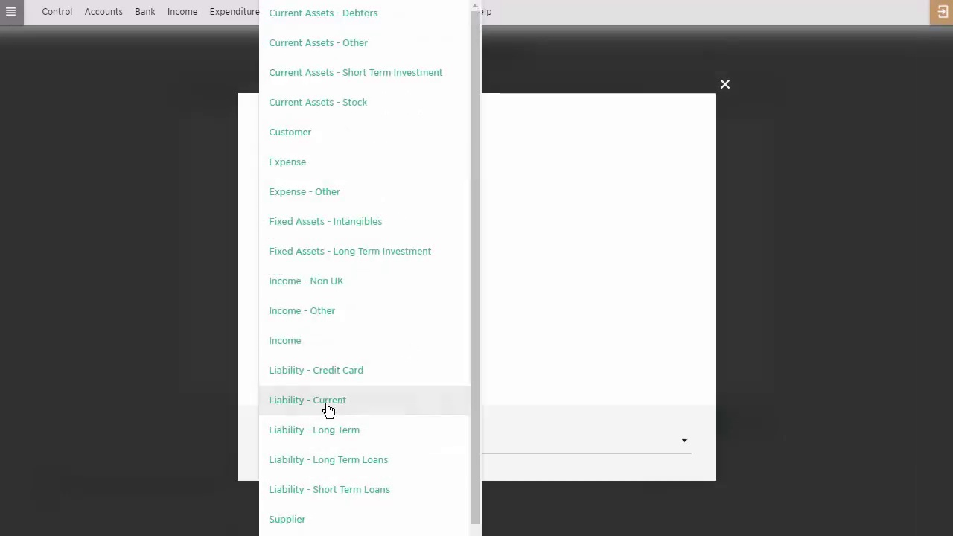
left_click(332, 414)
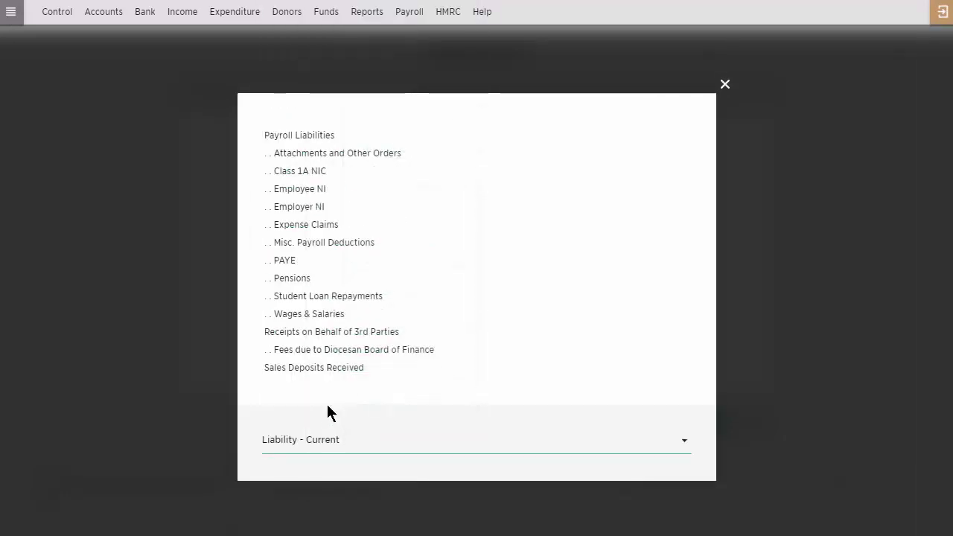
left_click(323, 350)
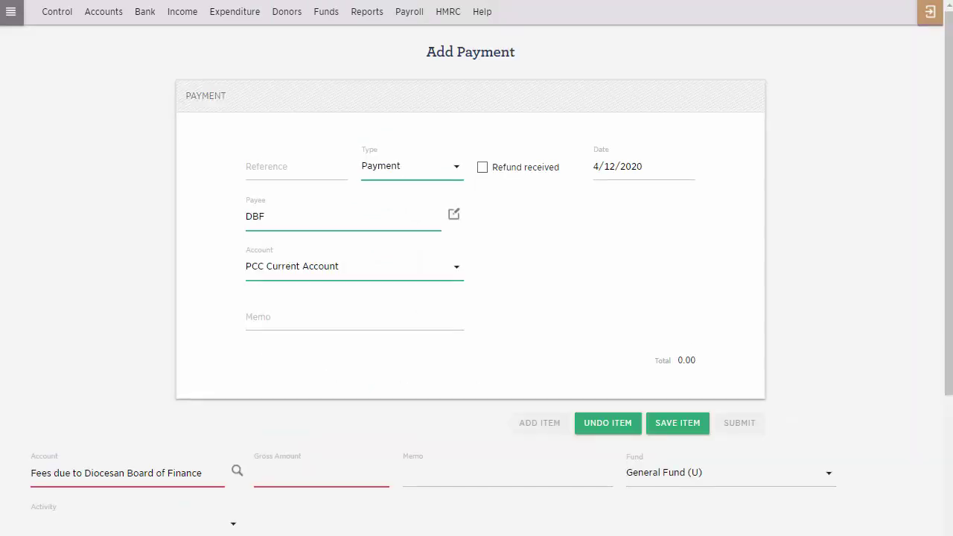
left_click(353, 480)
type("211")
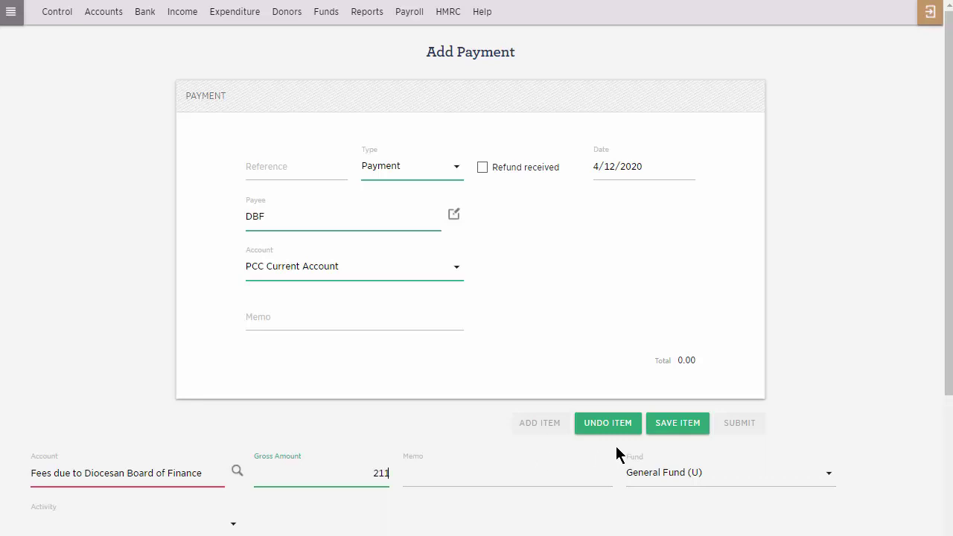
left_click(674, 430)
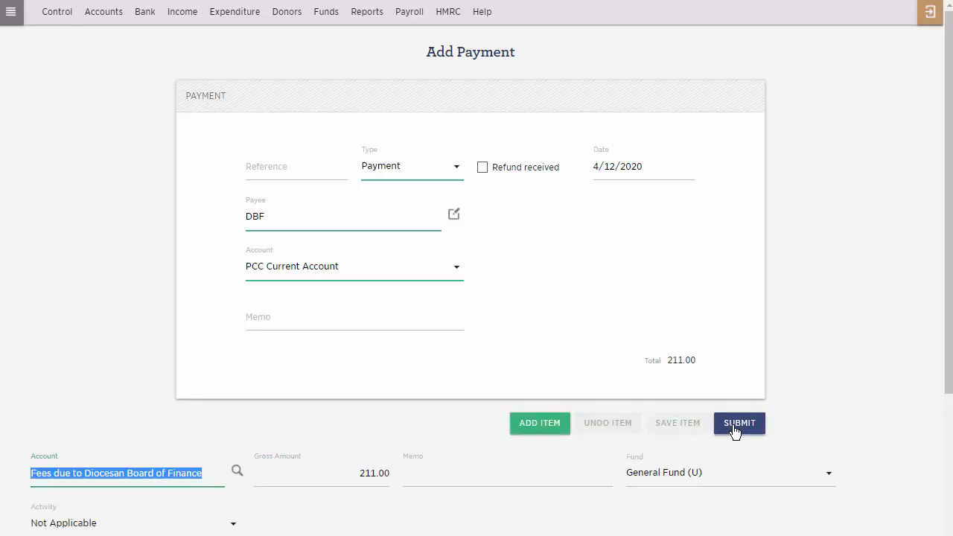
Submit the payment to DBF and return to the Your PCC dashboard to check the cash and key account balances.
left_click(738, 424)
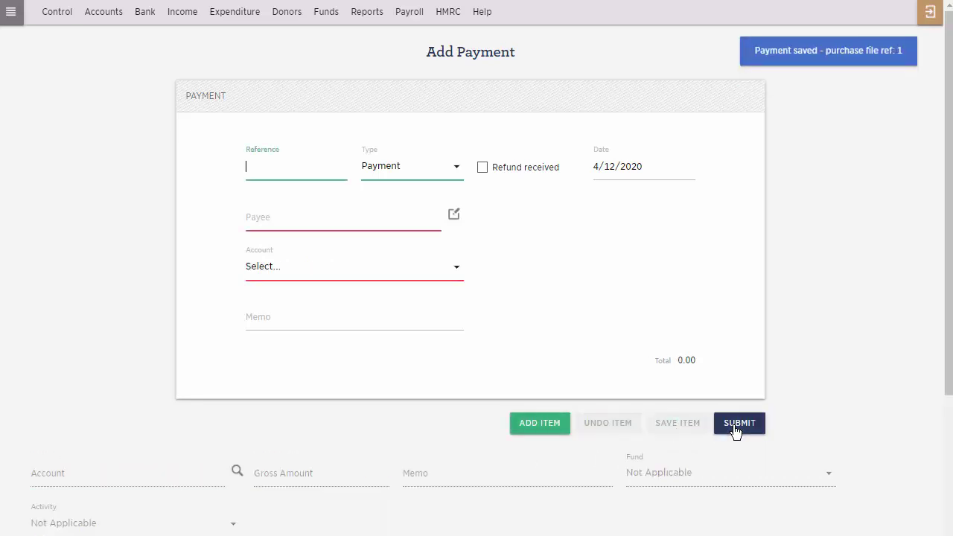
left_click(15, 16)
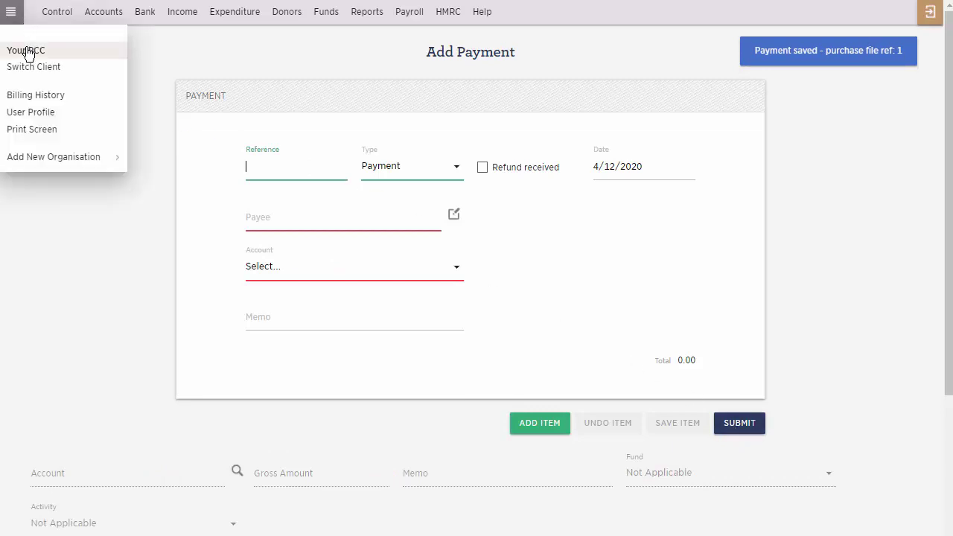
left_click(25, 51)
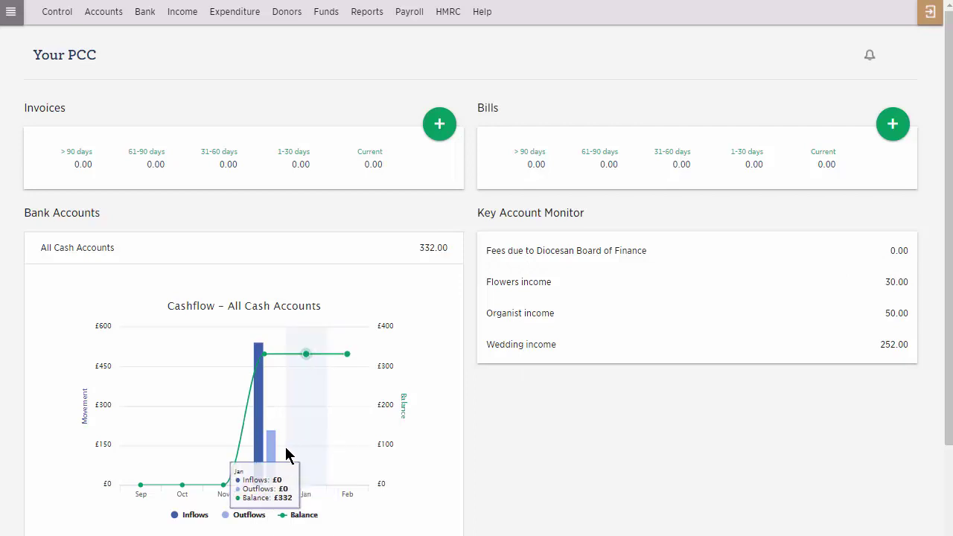
Browse the available financial reports to find the Balance Sheet report options.
left_click(370, 17)
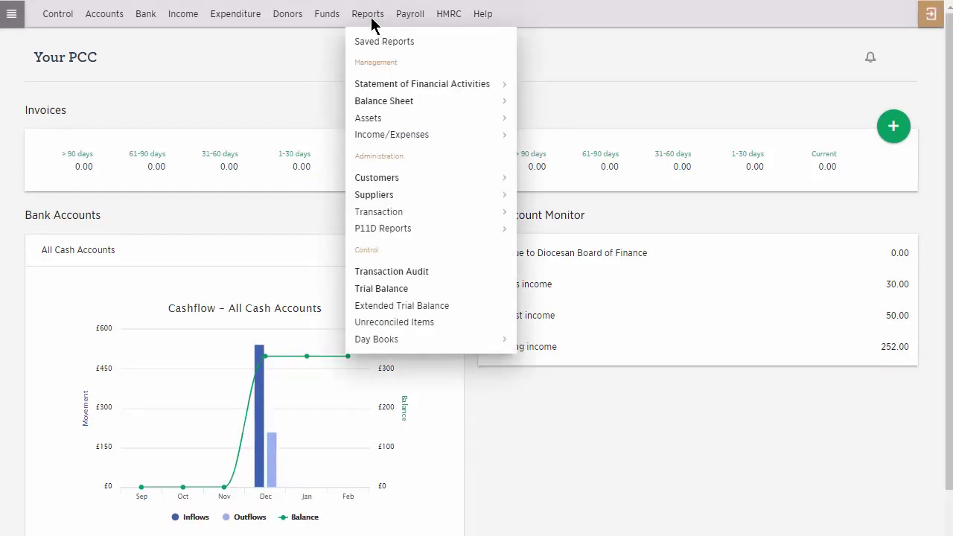
mouse_move(389, 87)
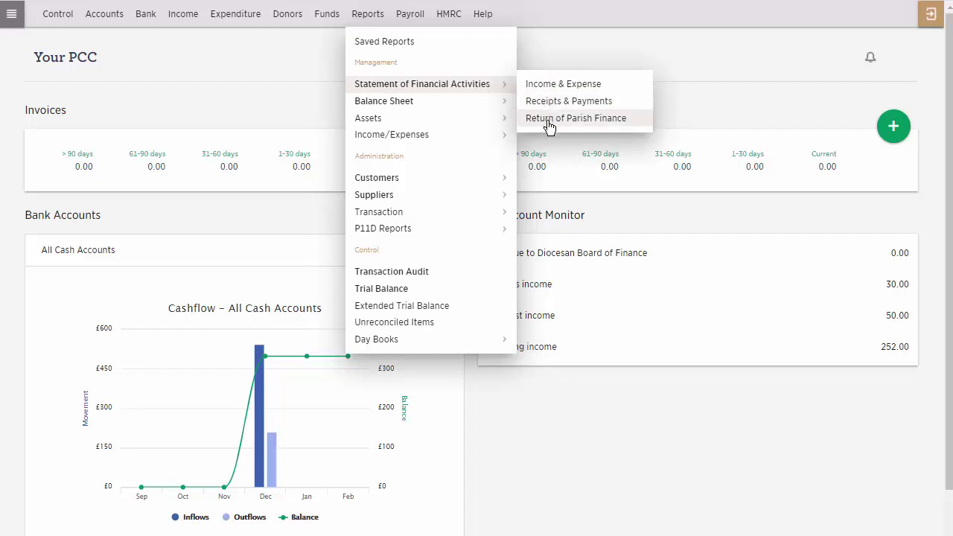
mouse_move(497, 108)
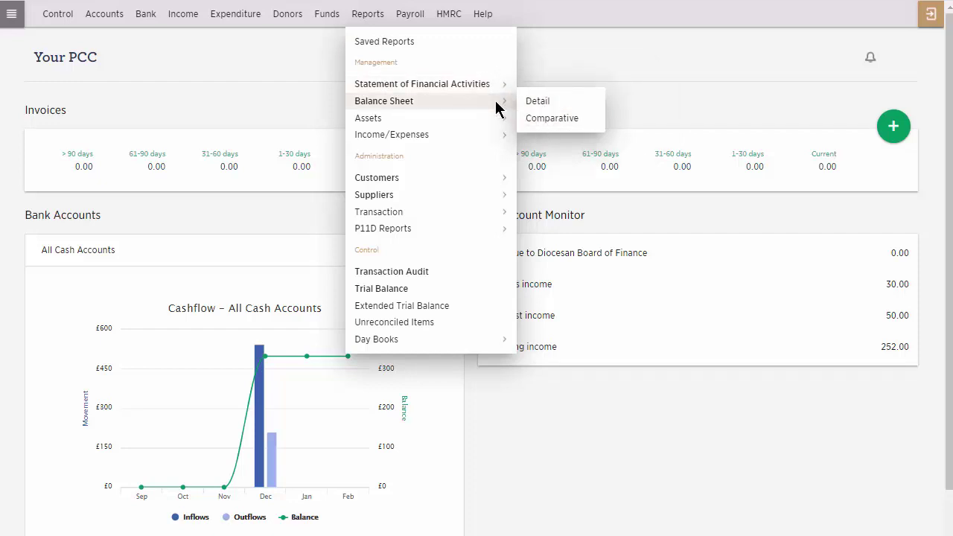